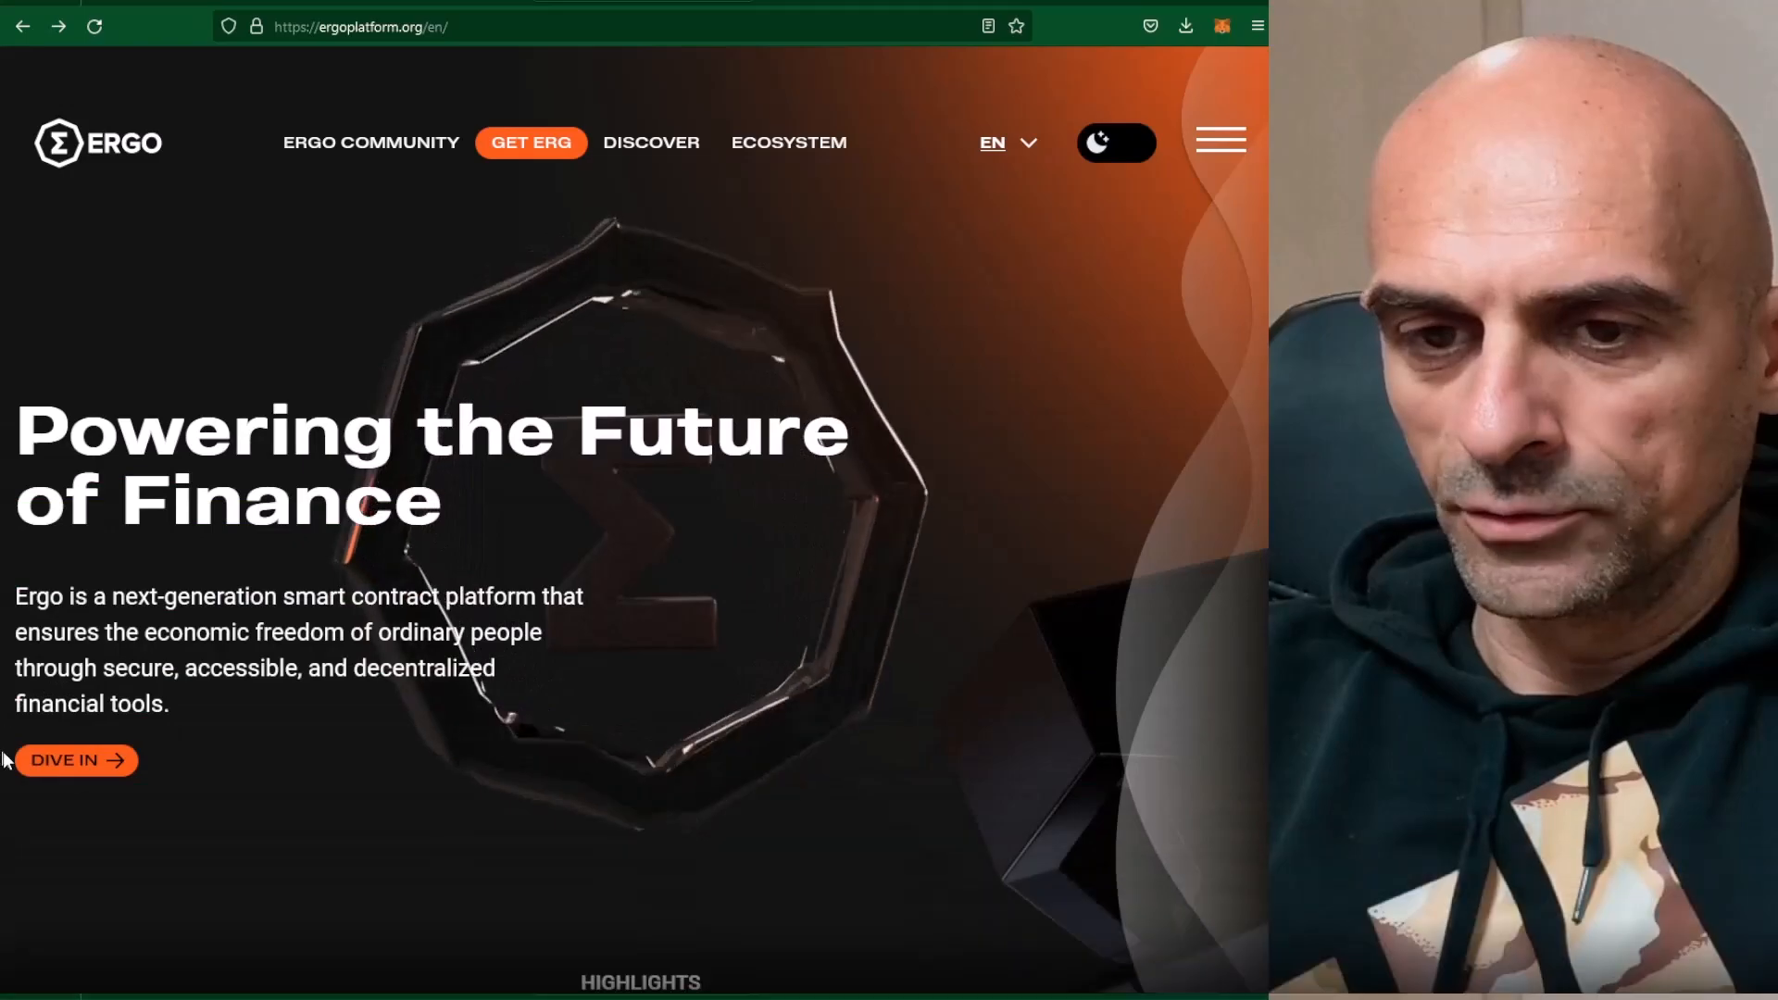
Look up Ergo on MiningPoolStats and open its list of mining pools
{"action": "left_click", "coordinate": [67, 768]}
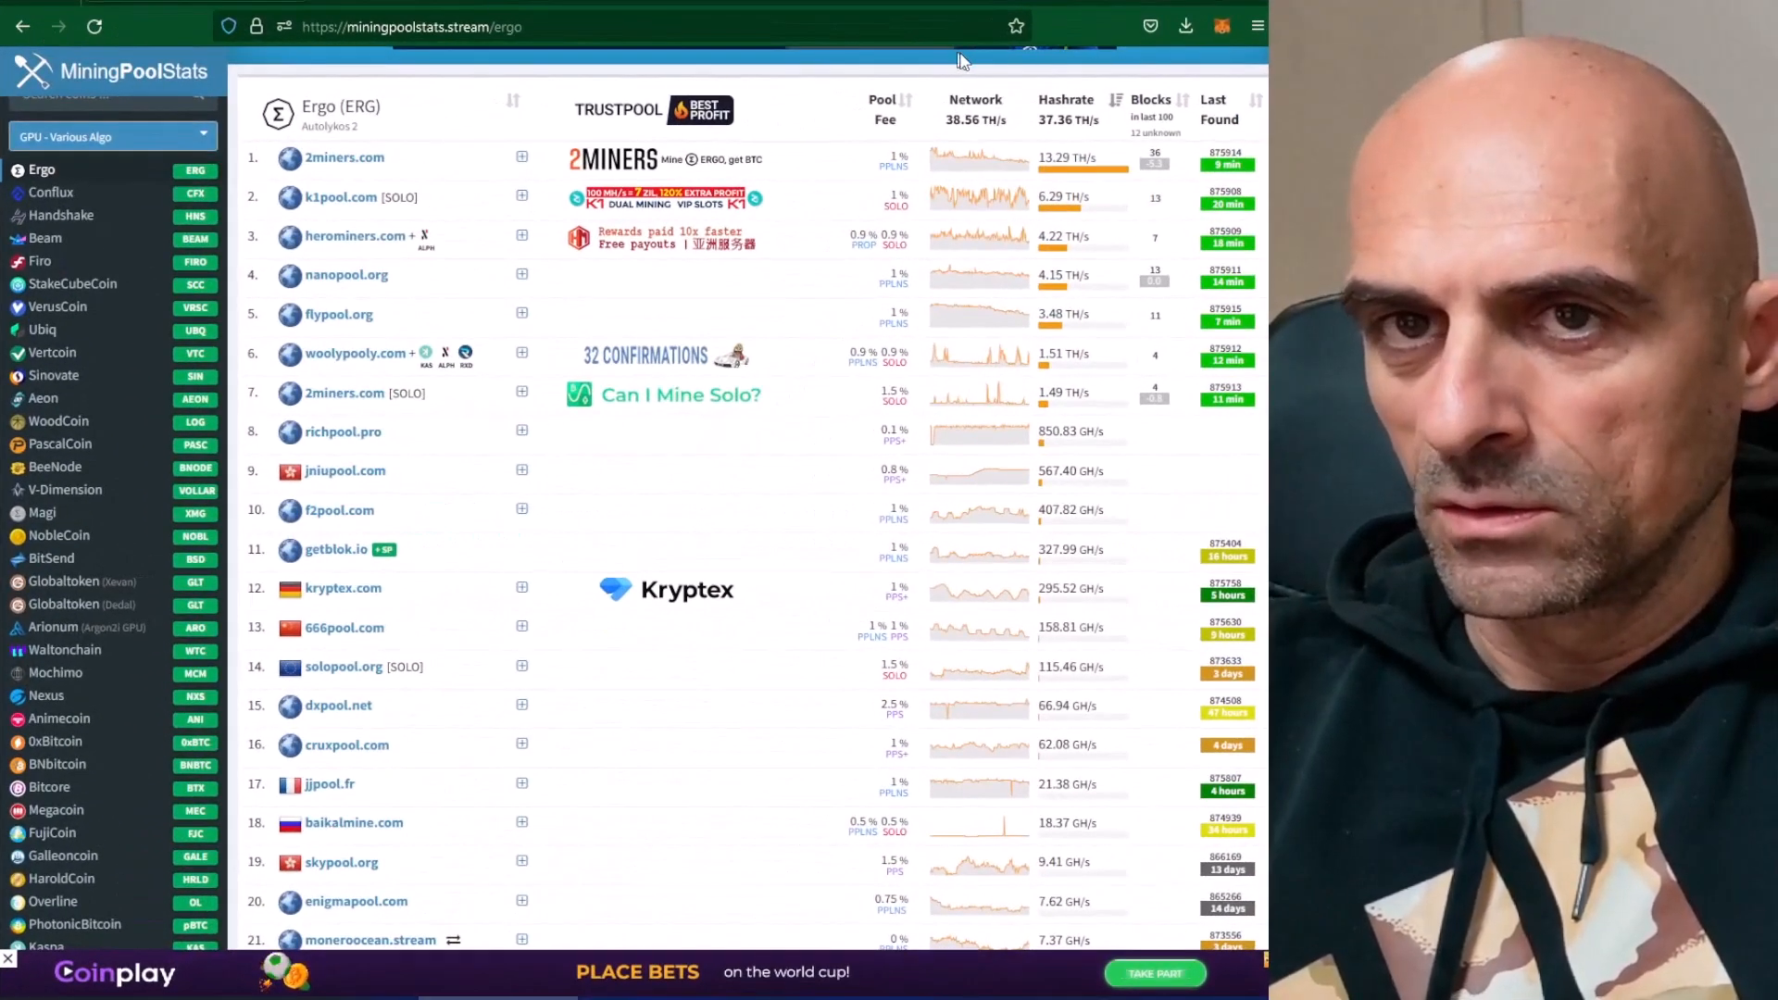
{"action": "left_click", "coordinate": [126, 88]}
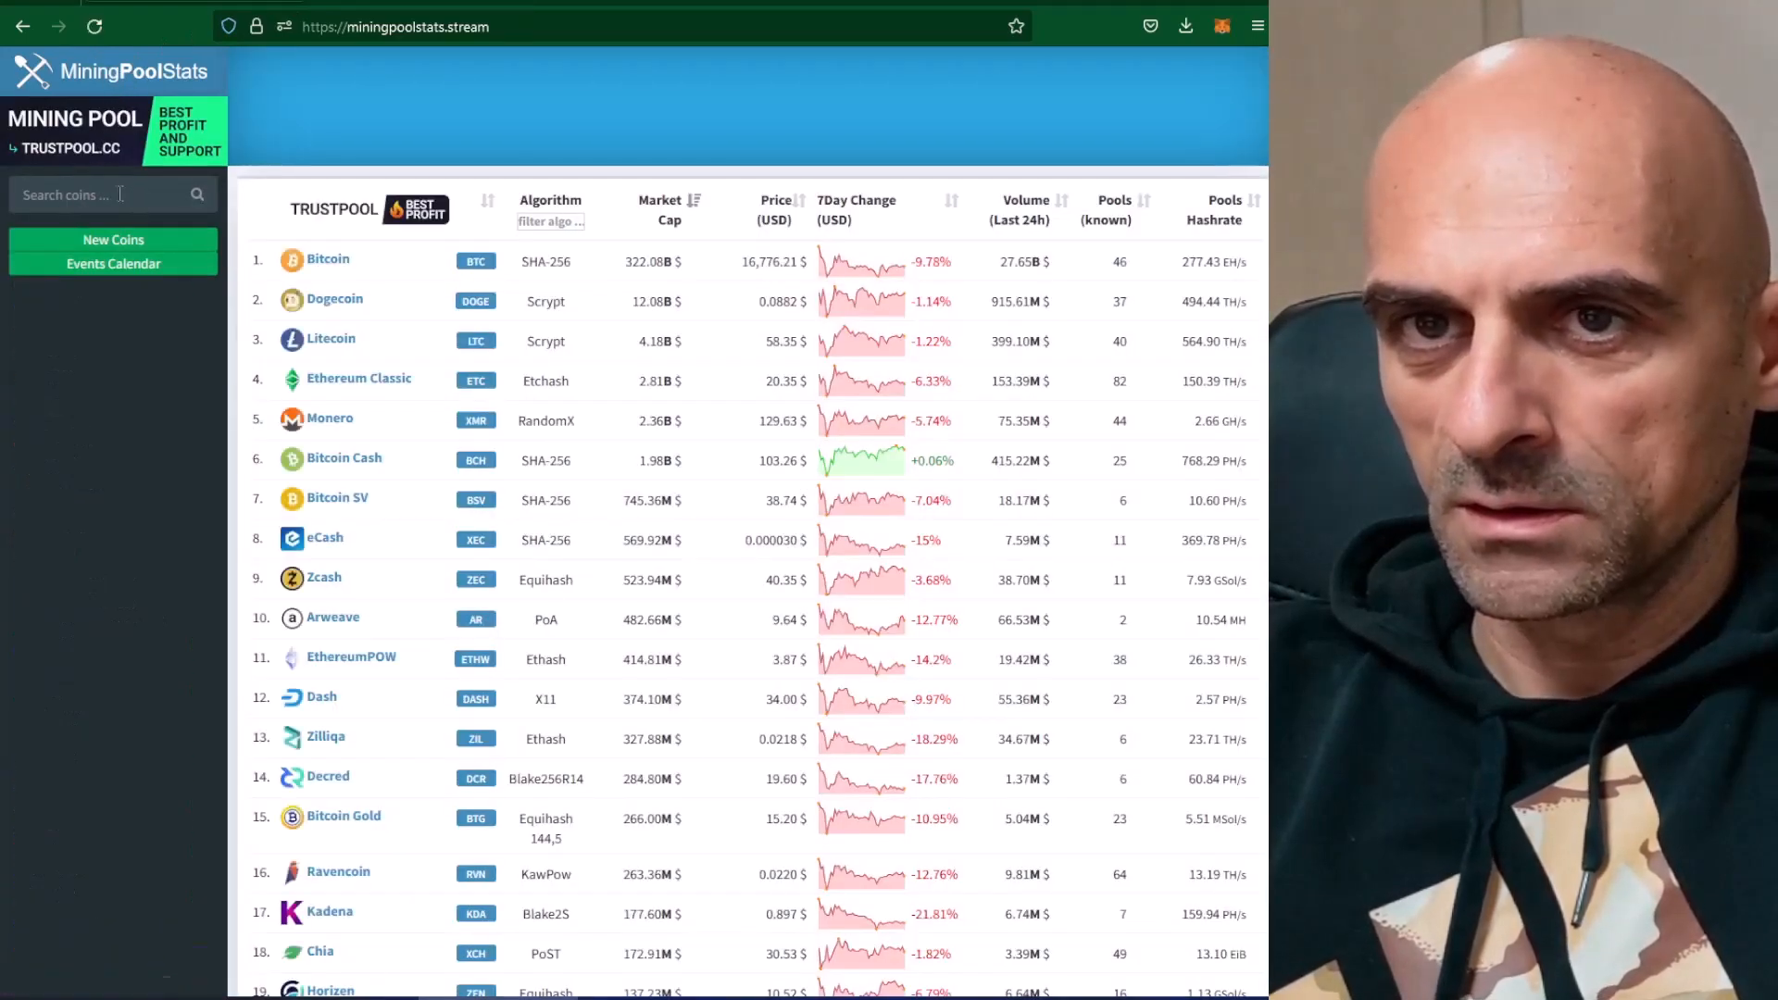
{"action": "left_click", "coordinate": [122, 194]}
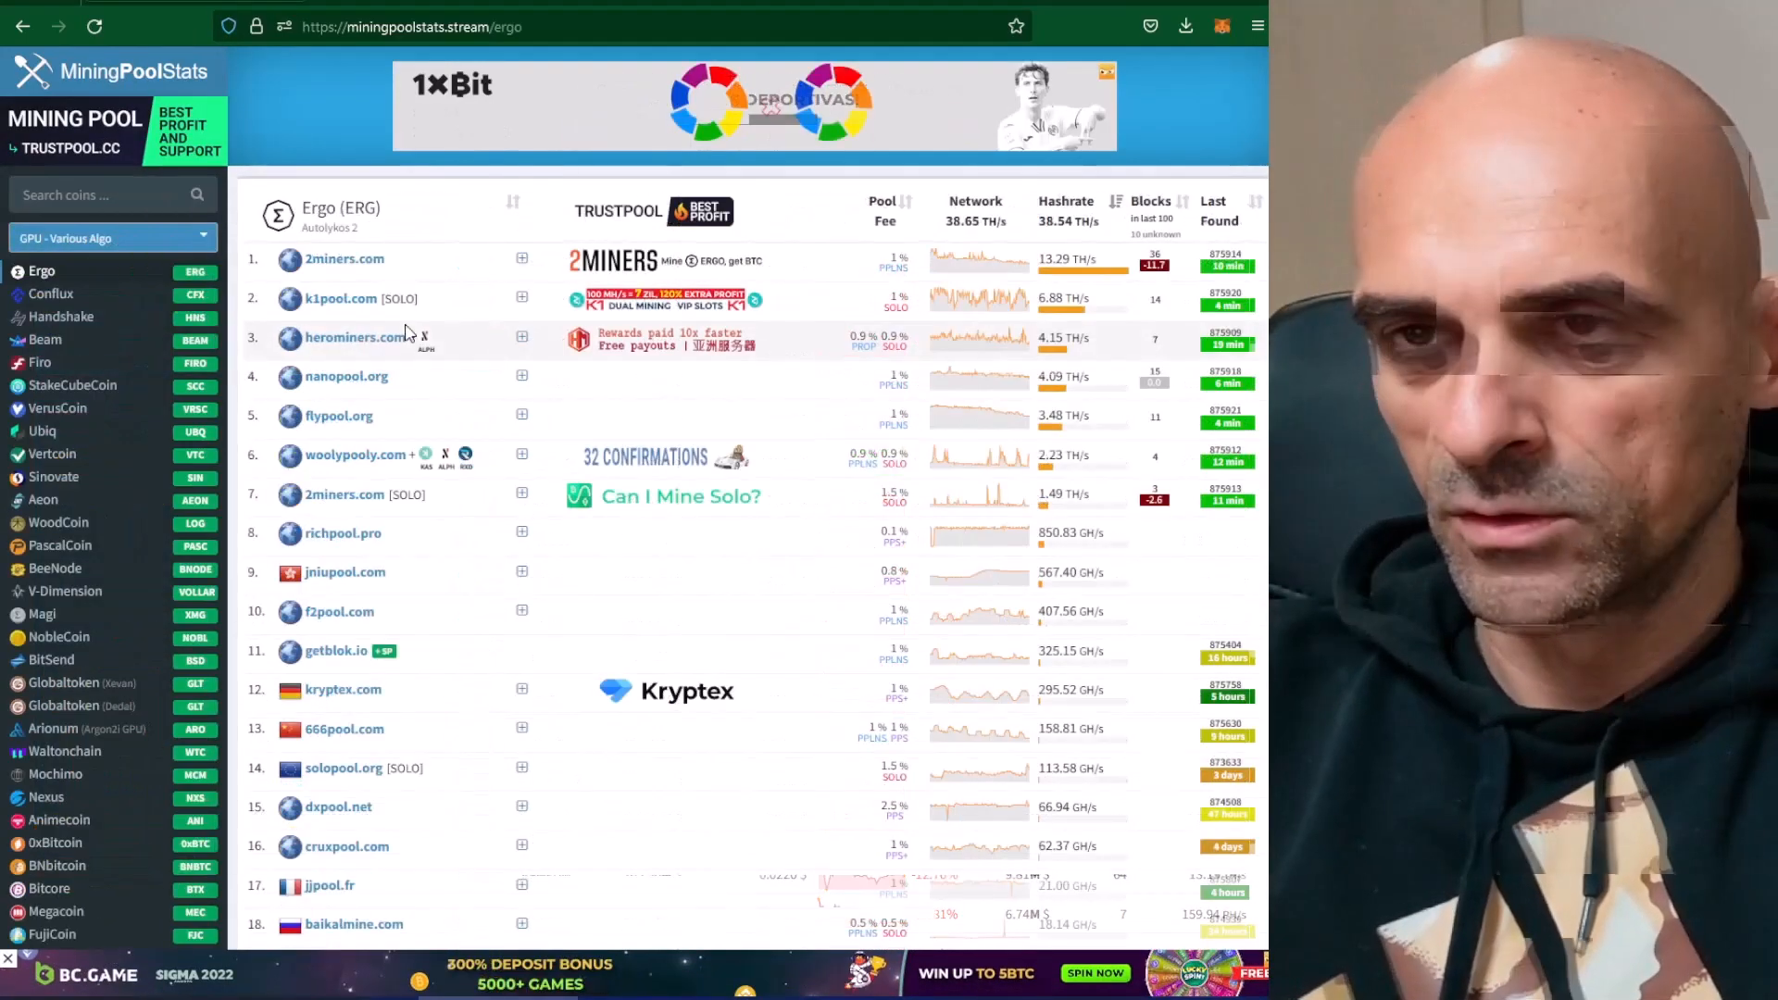
Review the Ergo pool list, open woolypooly.com from it and go to the ERGO coin page
{"action": "scroll", "coordinate": [409, 333], "scroll_direction": "down", "scroll_amount": 14}
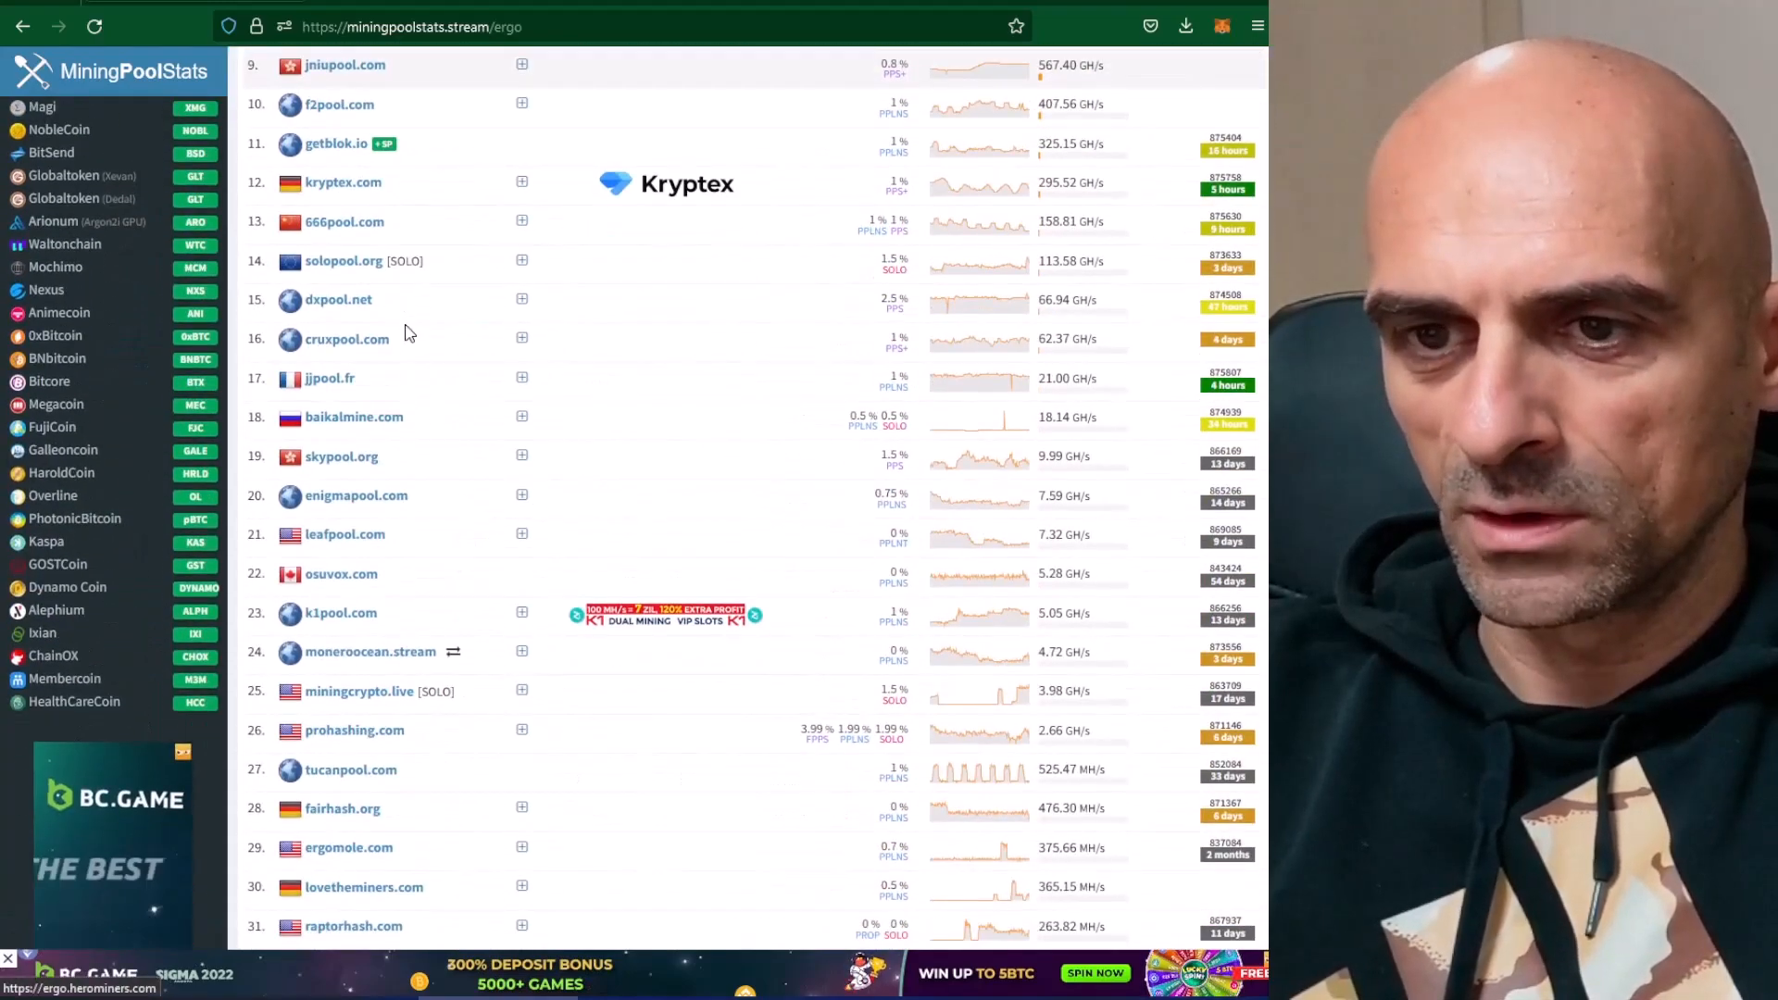
{"action": "scroll", "coordinate": [409, 334], "scroll_direction": "up", "scroll_amount": 14}
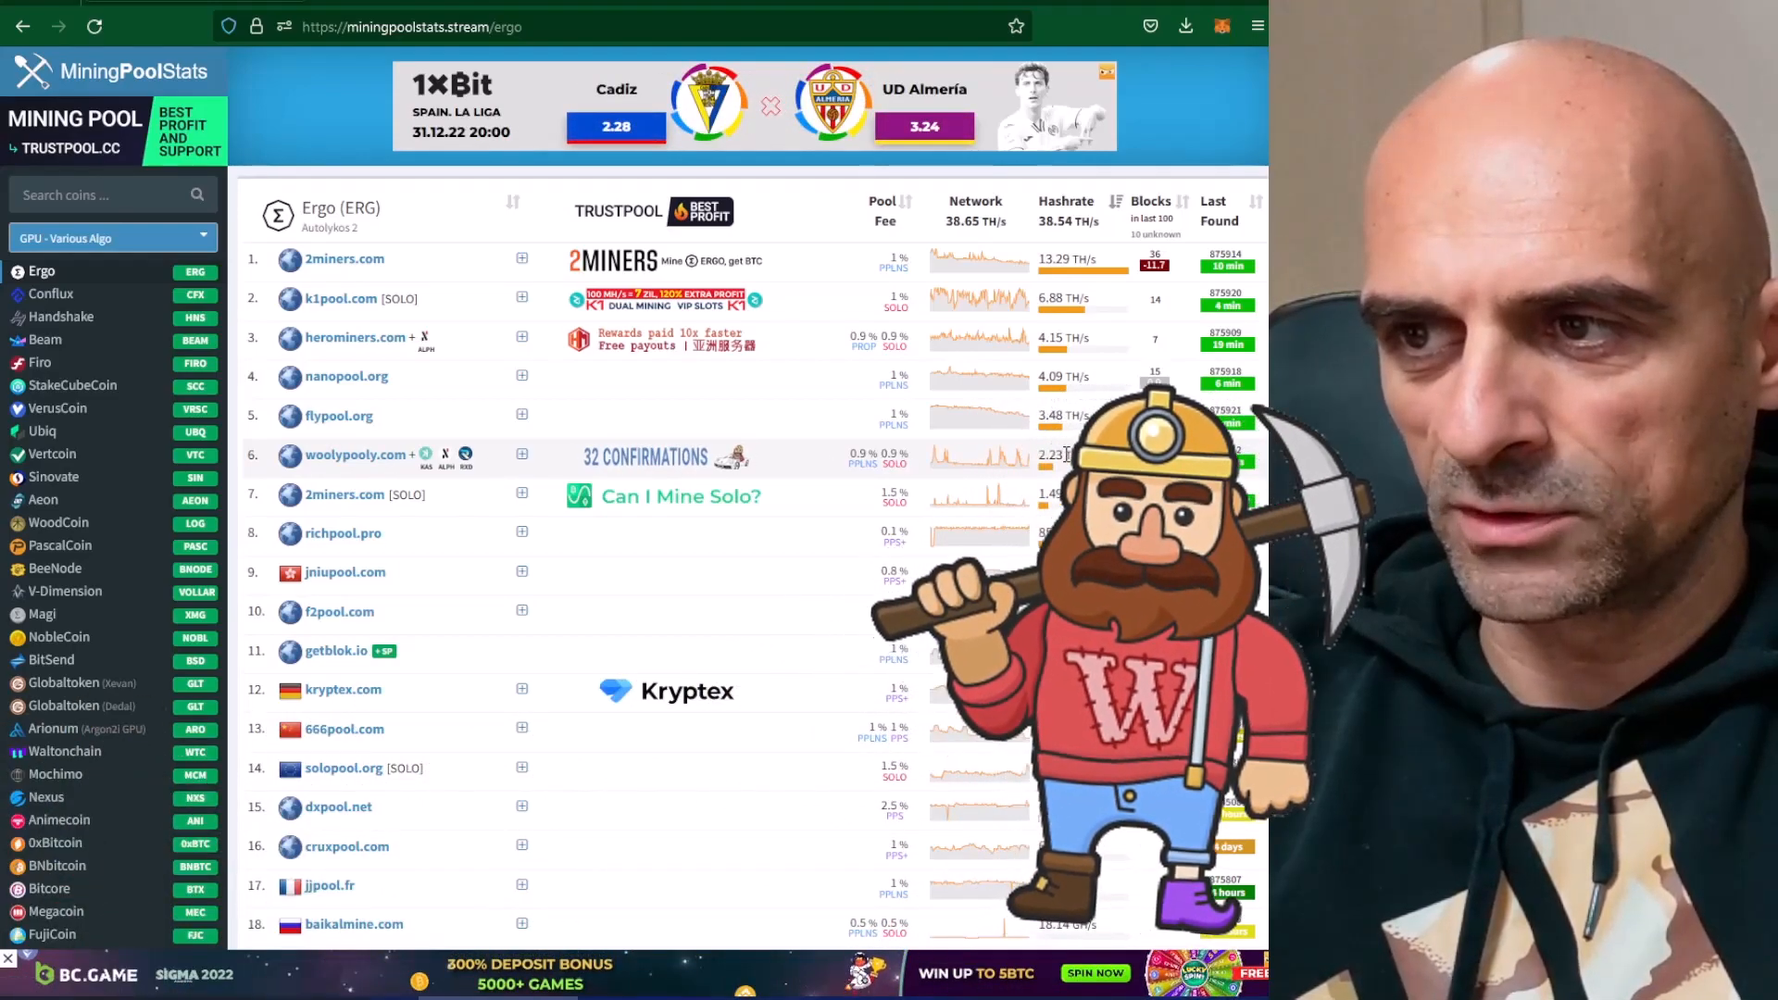
{"action": "left_click", "coordinate": [357, 455]}
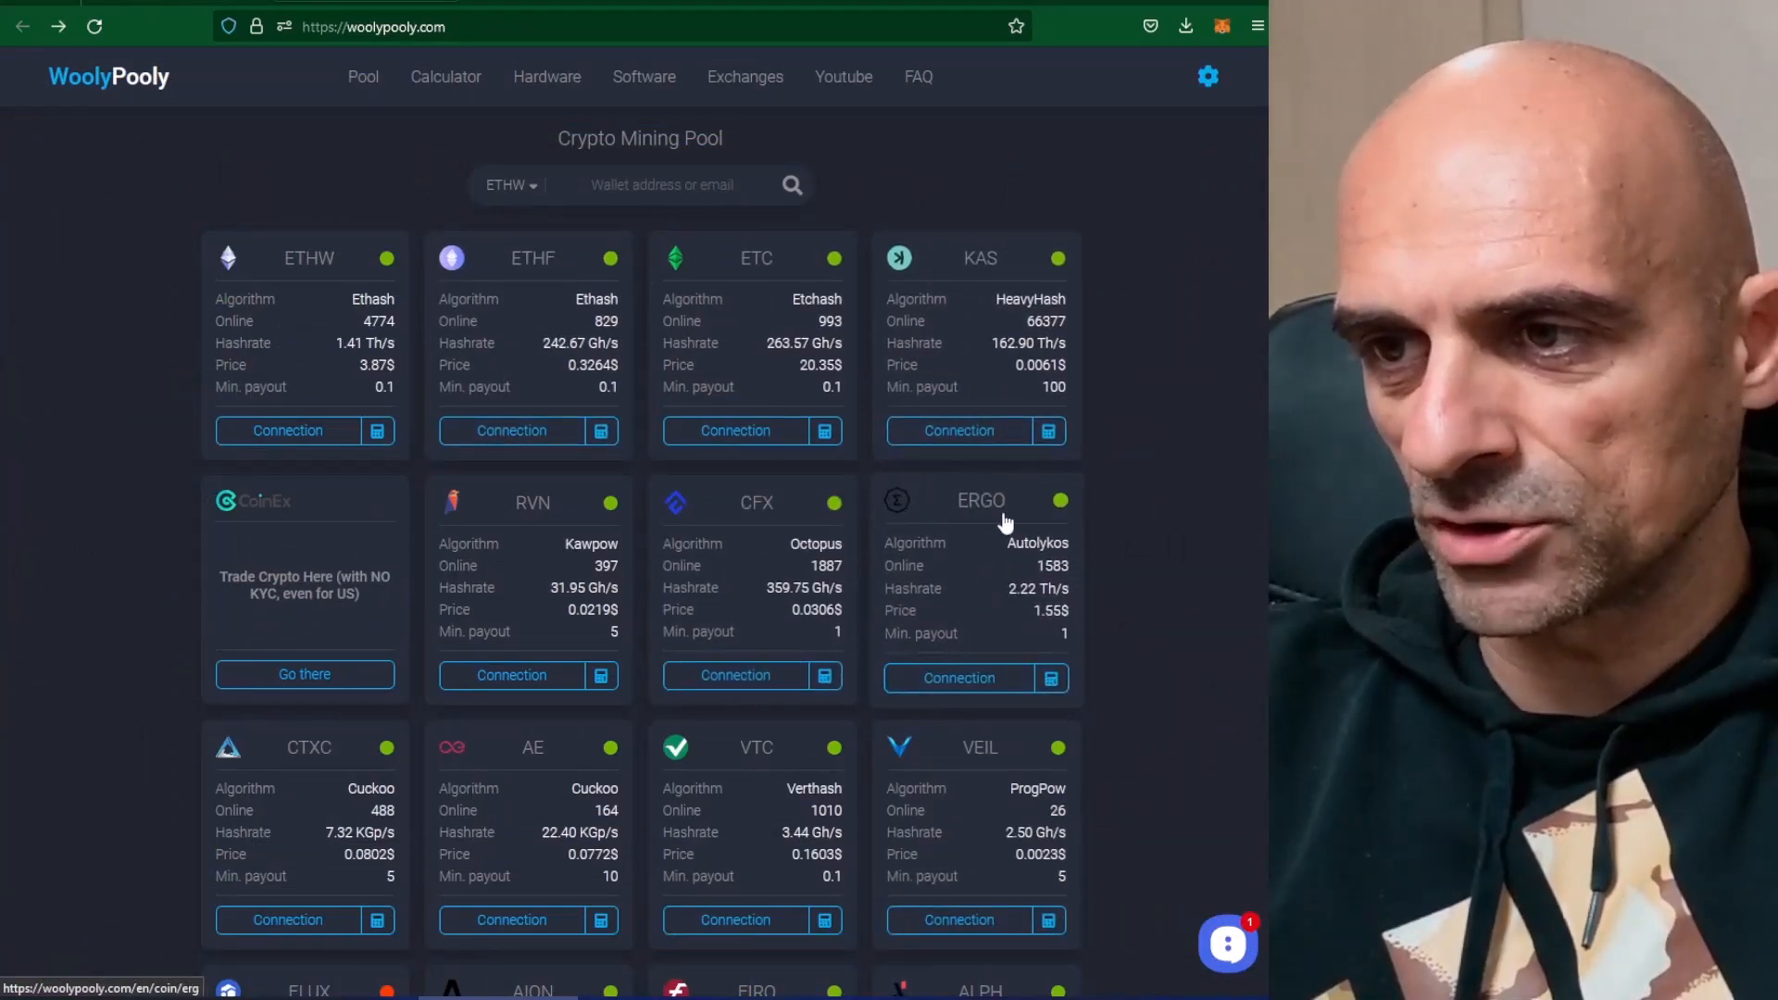
{"action": "left_click", "coordinate": [972, 508]}
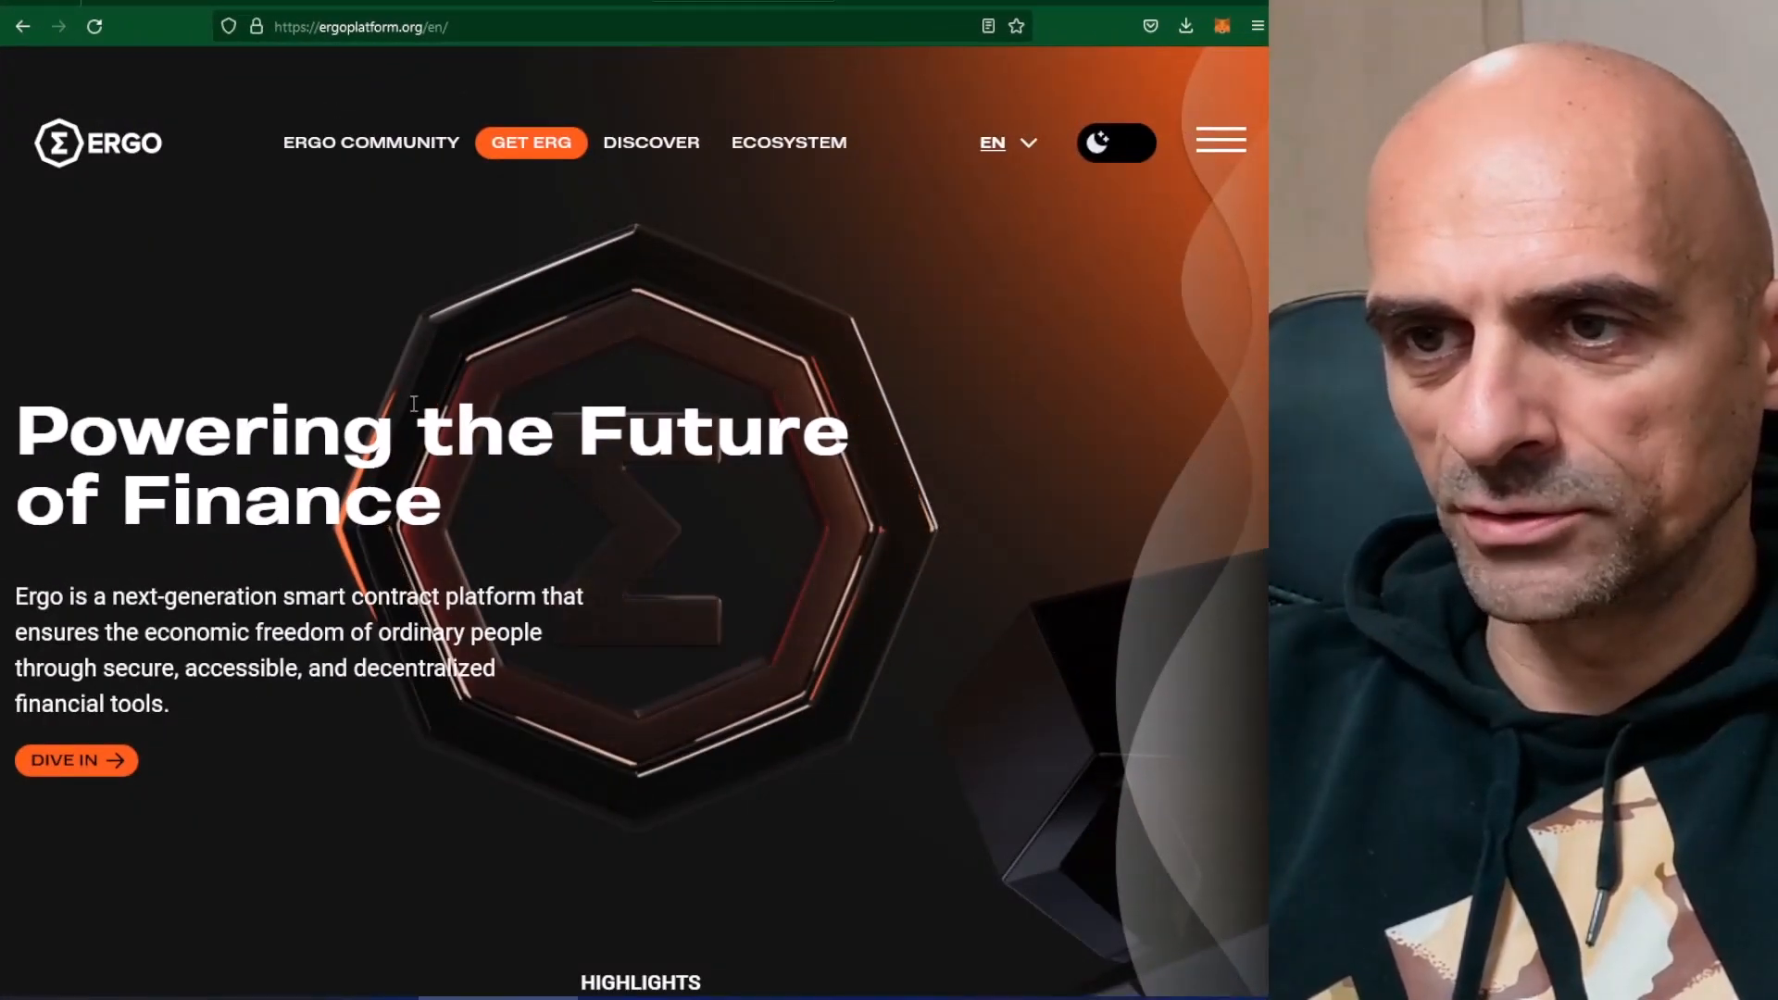
On the Ergo website, go to the wallets for storing ERG and open the Ergo Wallet App page
{"action": "scroll", "coordinate": [414, 404], "scroll_direction": "down", "scroll_amount": 15}
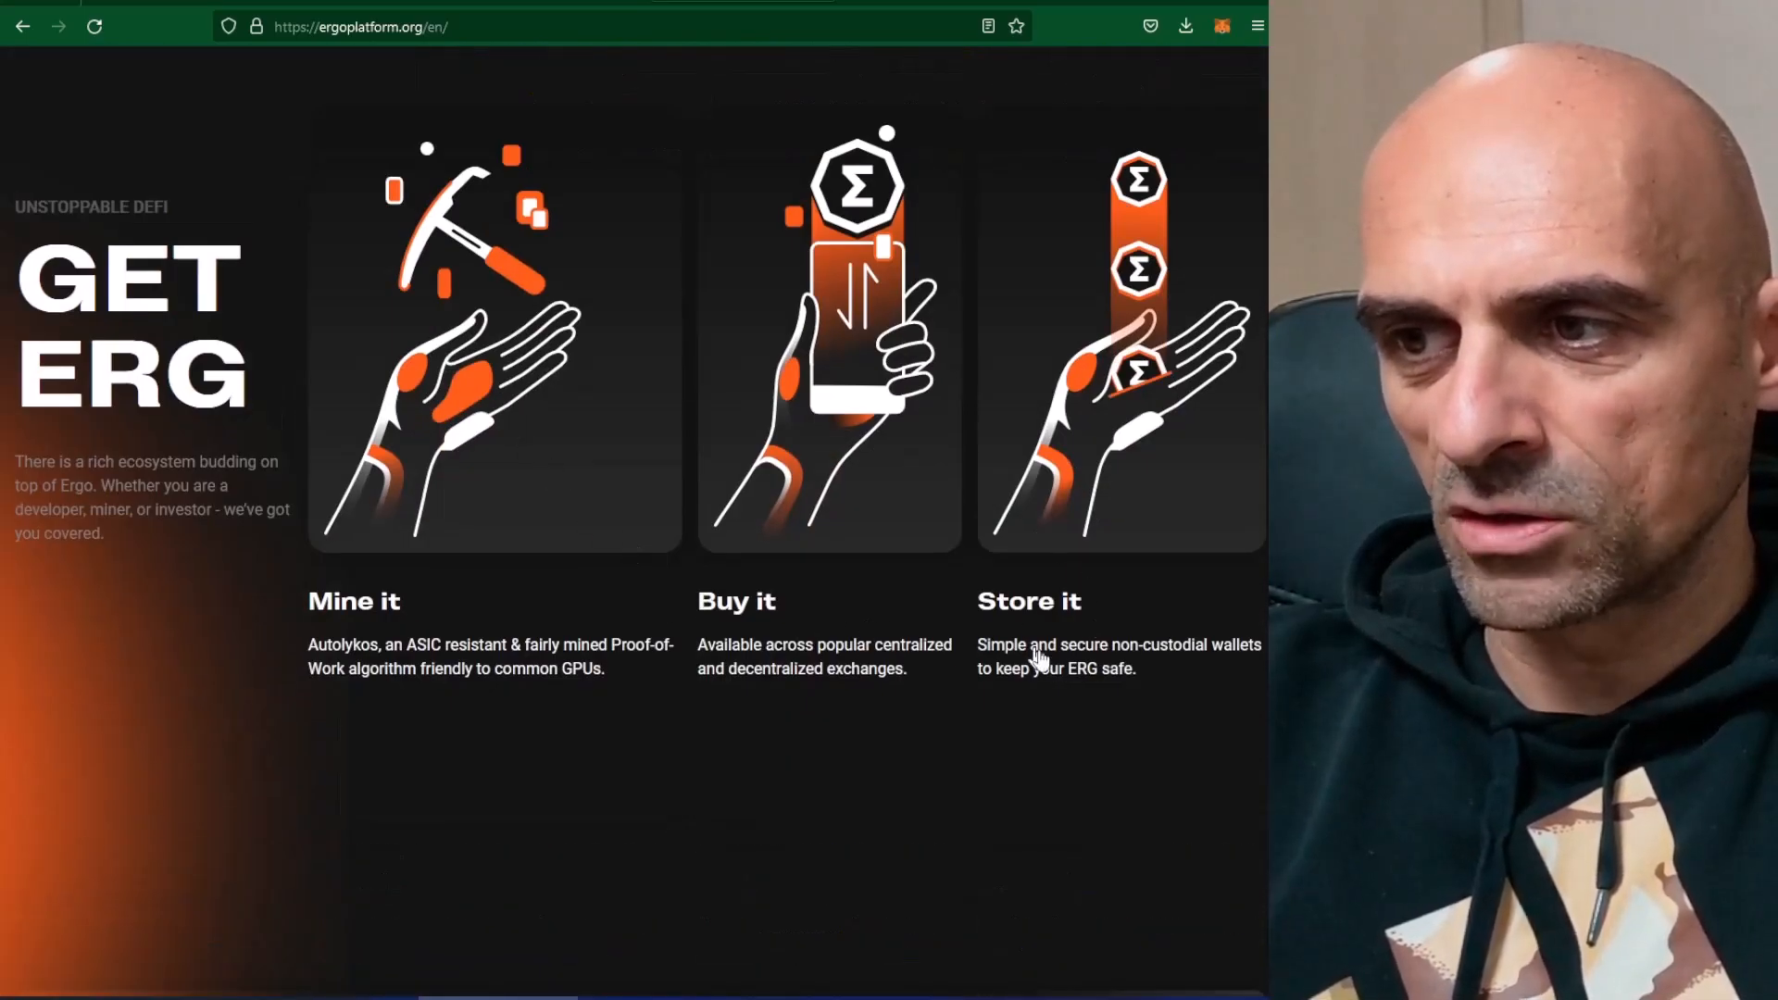
{"action": "left_click", "coordinate": [1112, 385]}
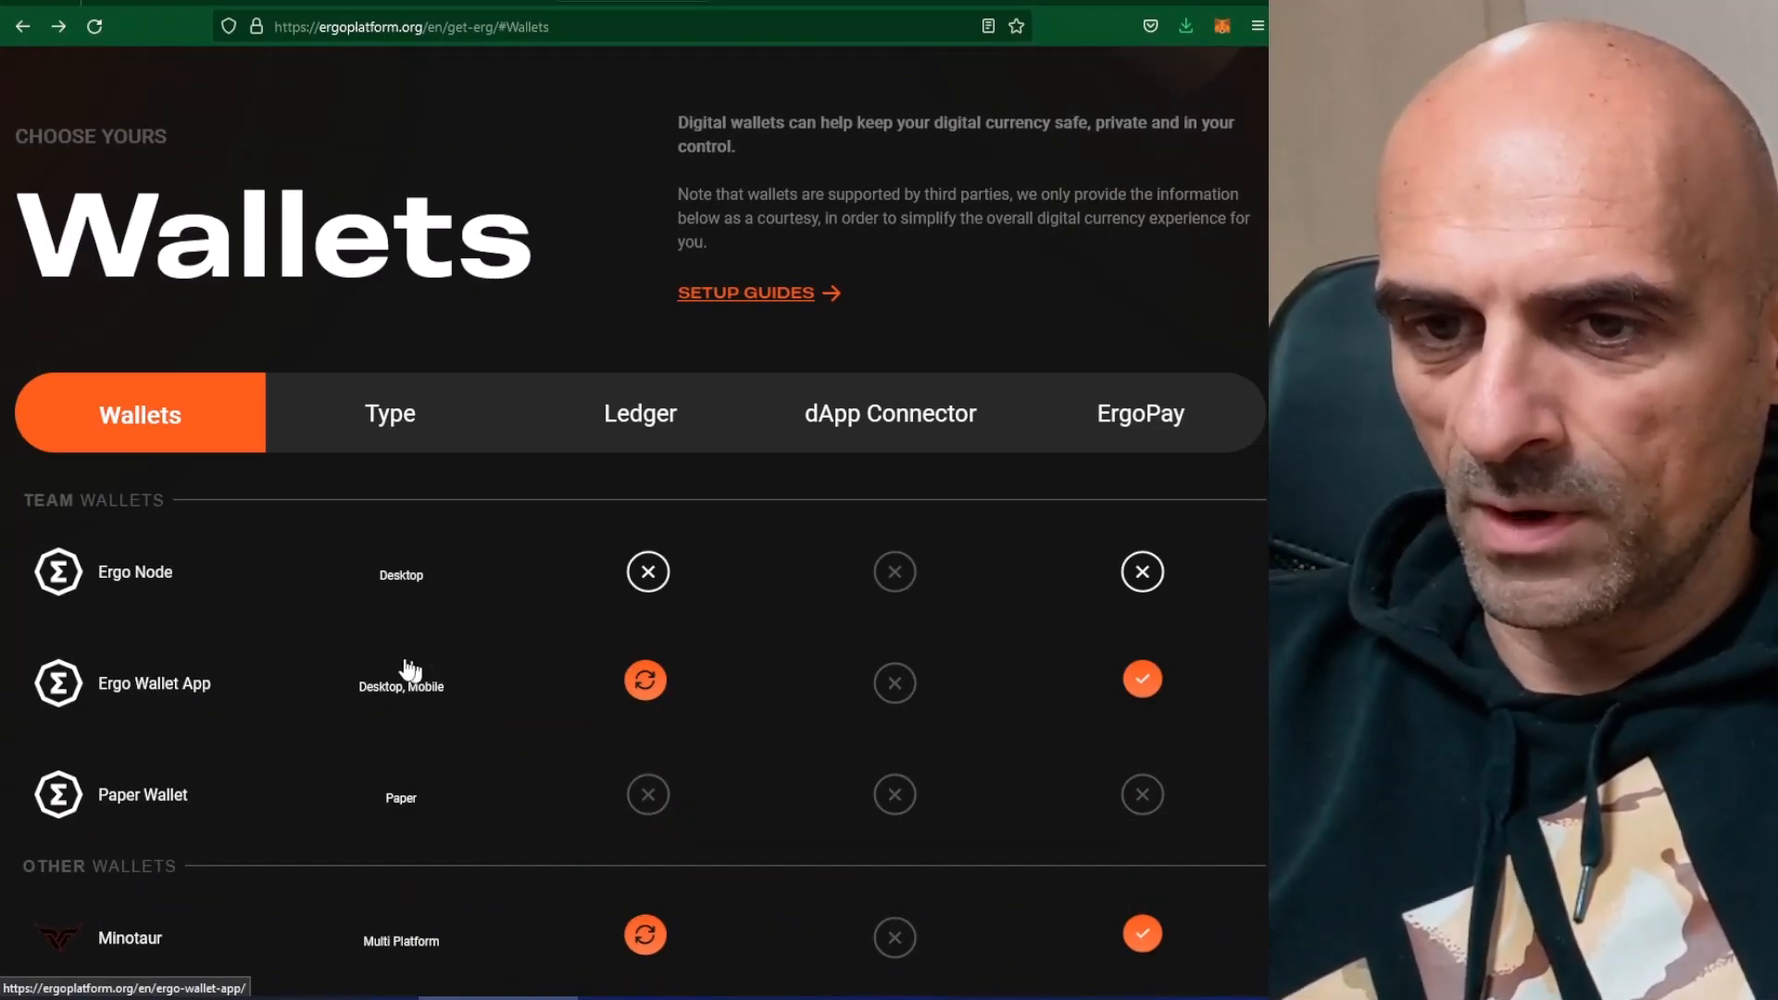
{"action": "left_click", "coordinate": [145, 694]}
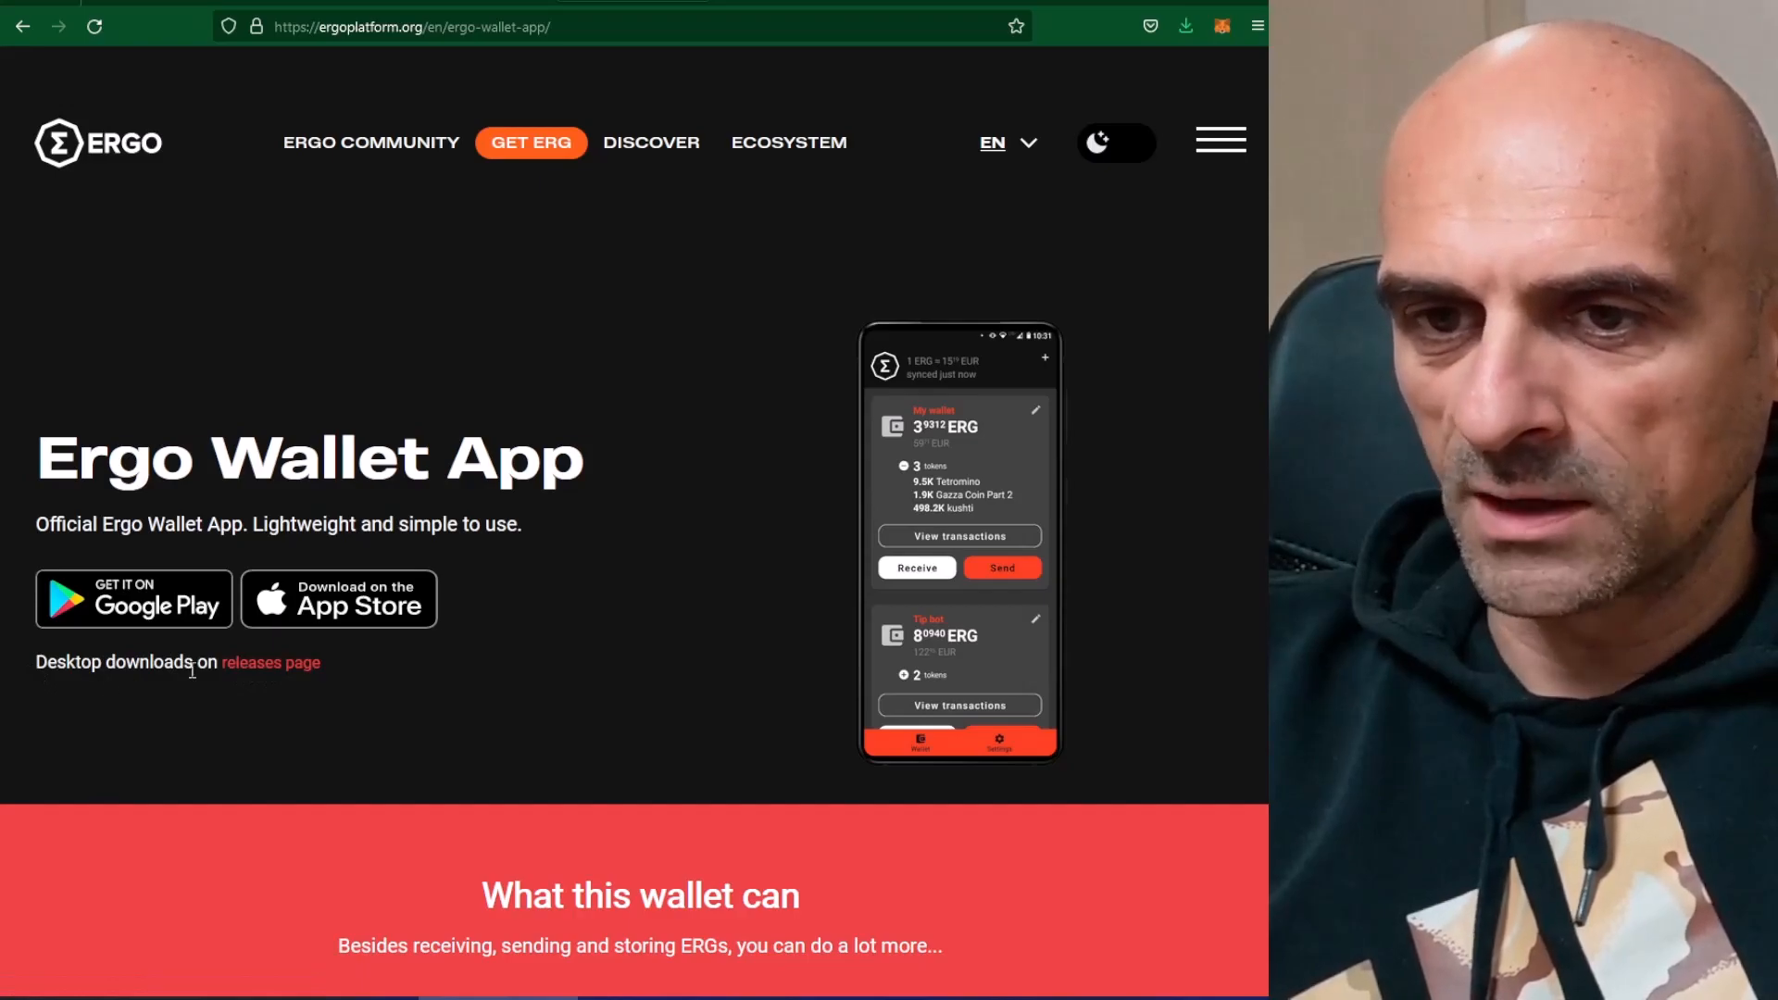
Download ergowalletapp-2.2.2220.msi from the wallet's GitHub releases page and run the installer
{"action": "left_click", "coordinate": [234, 663]}
{"action": "scroll", "coordinate": [588, 581], "scroll_direction": "down", "scroll_amount": 2}
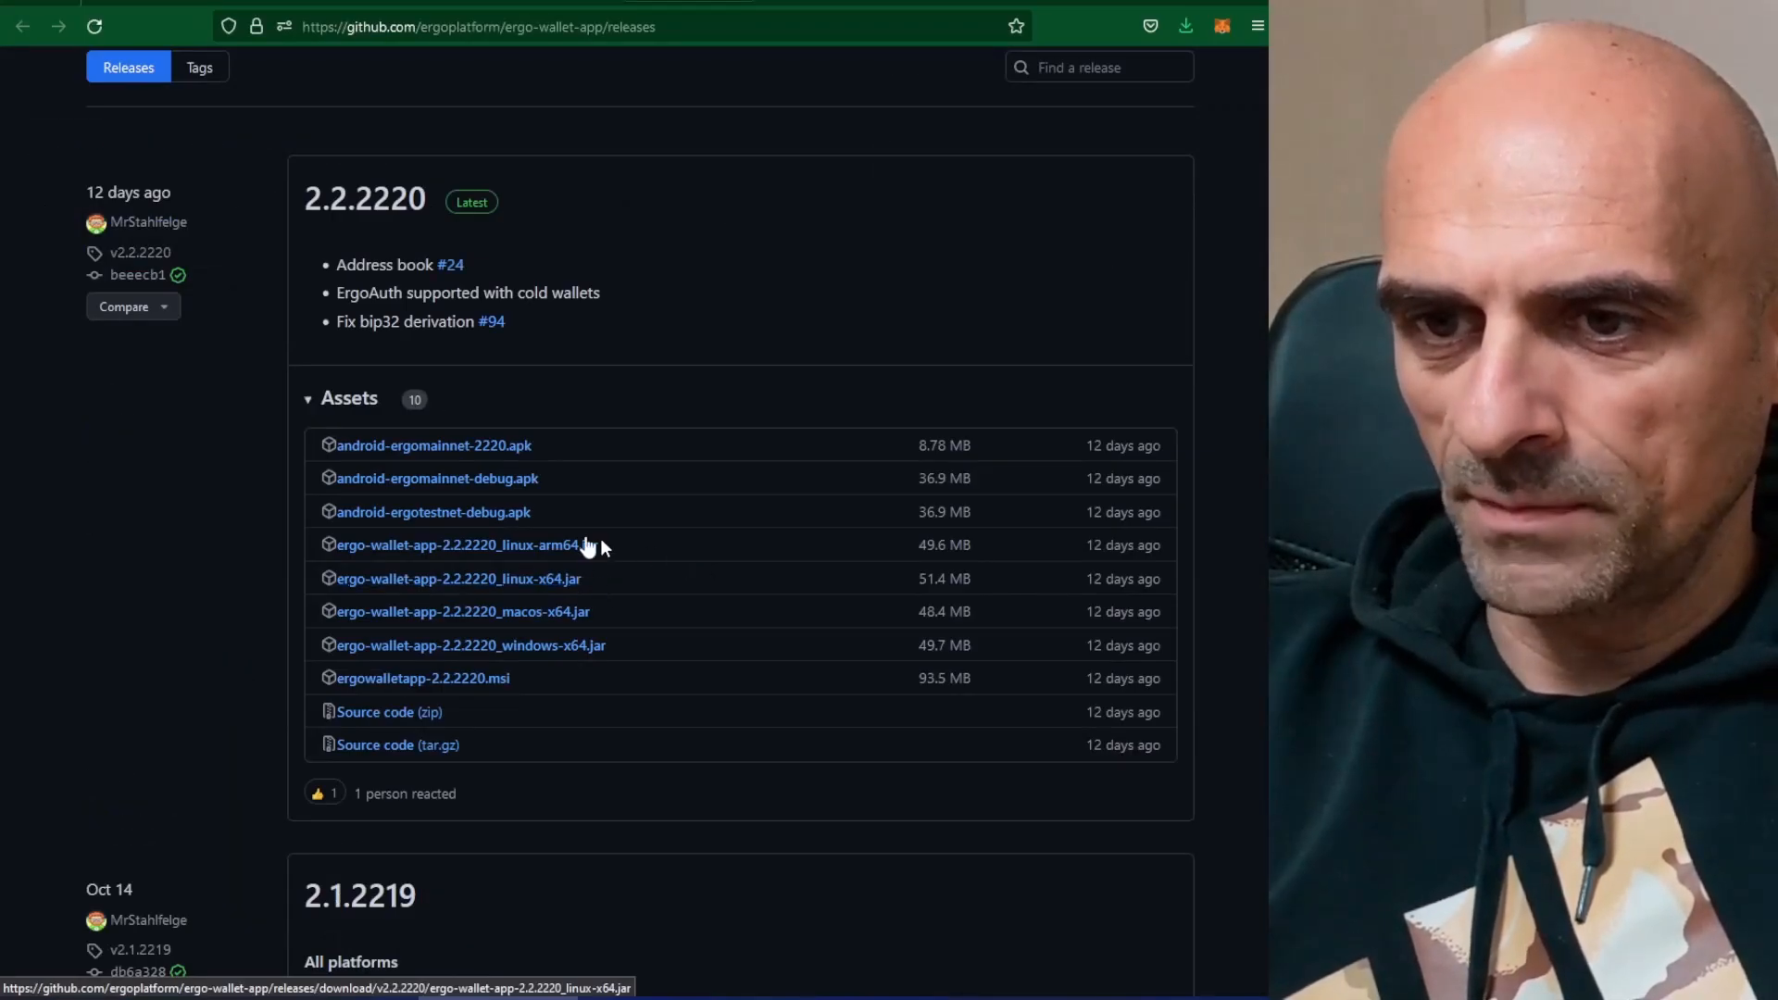
{"action": "left_click", "coordinate": [347, 679]}
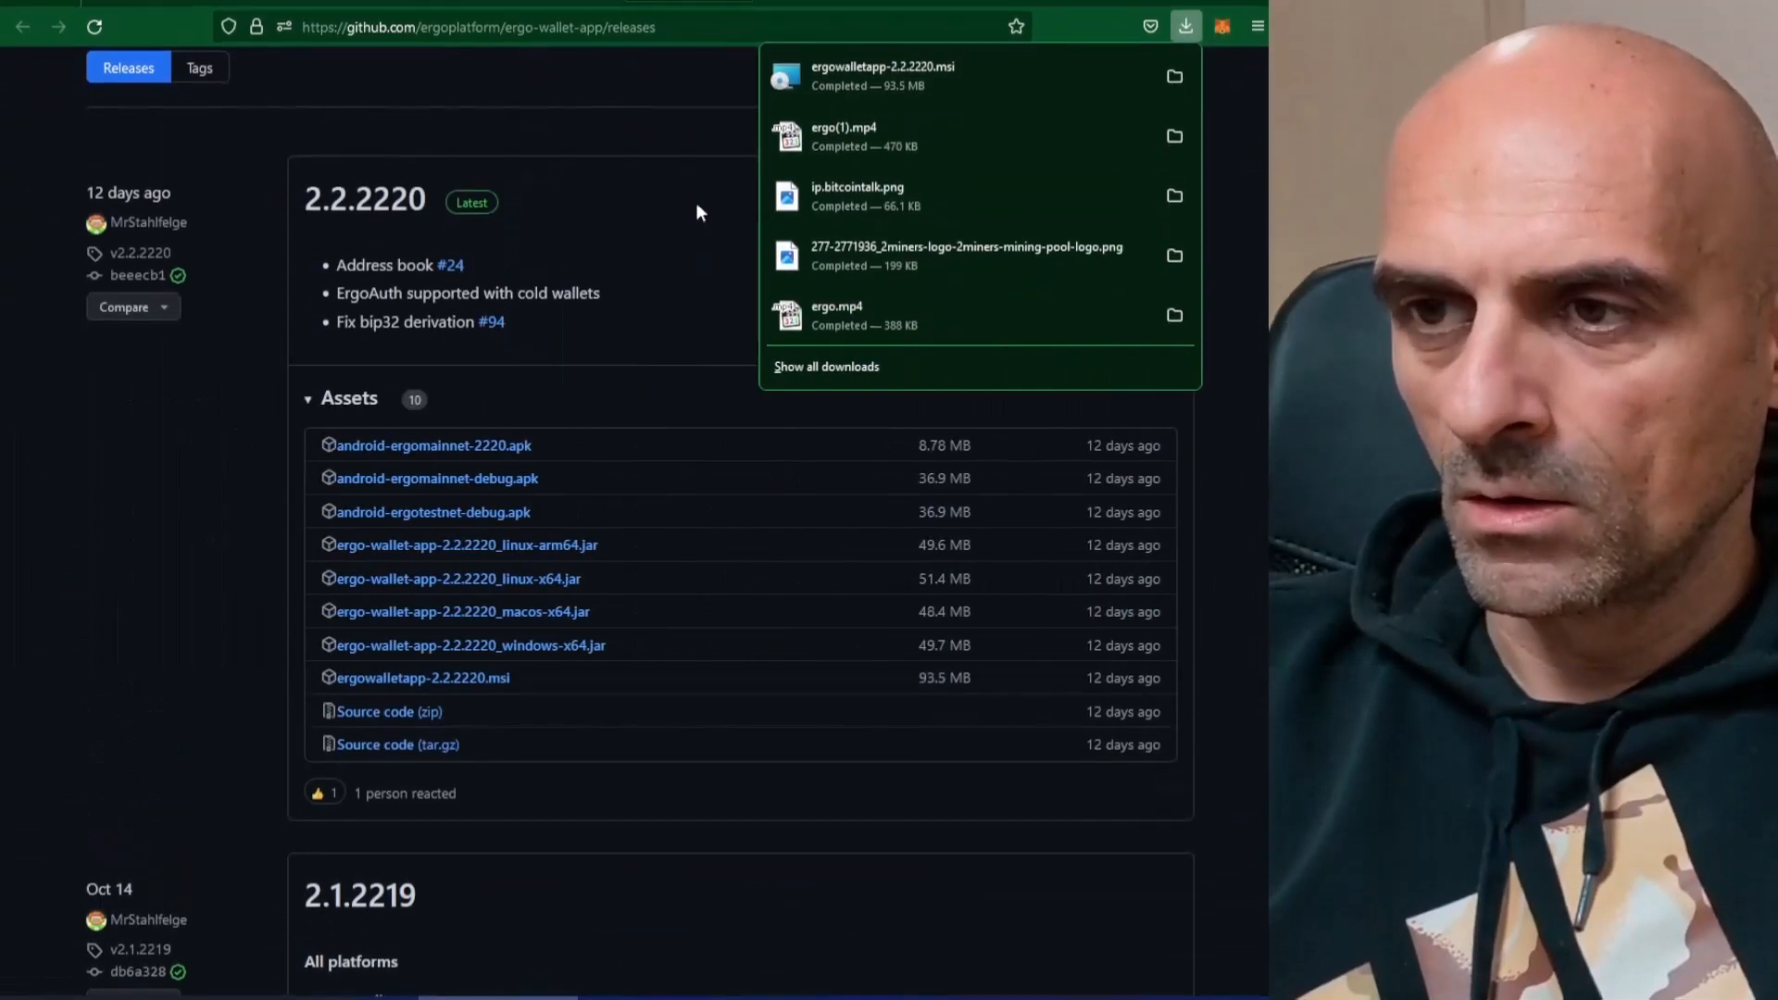
{"action": "left_click", "coordinate": [890, 68]}
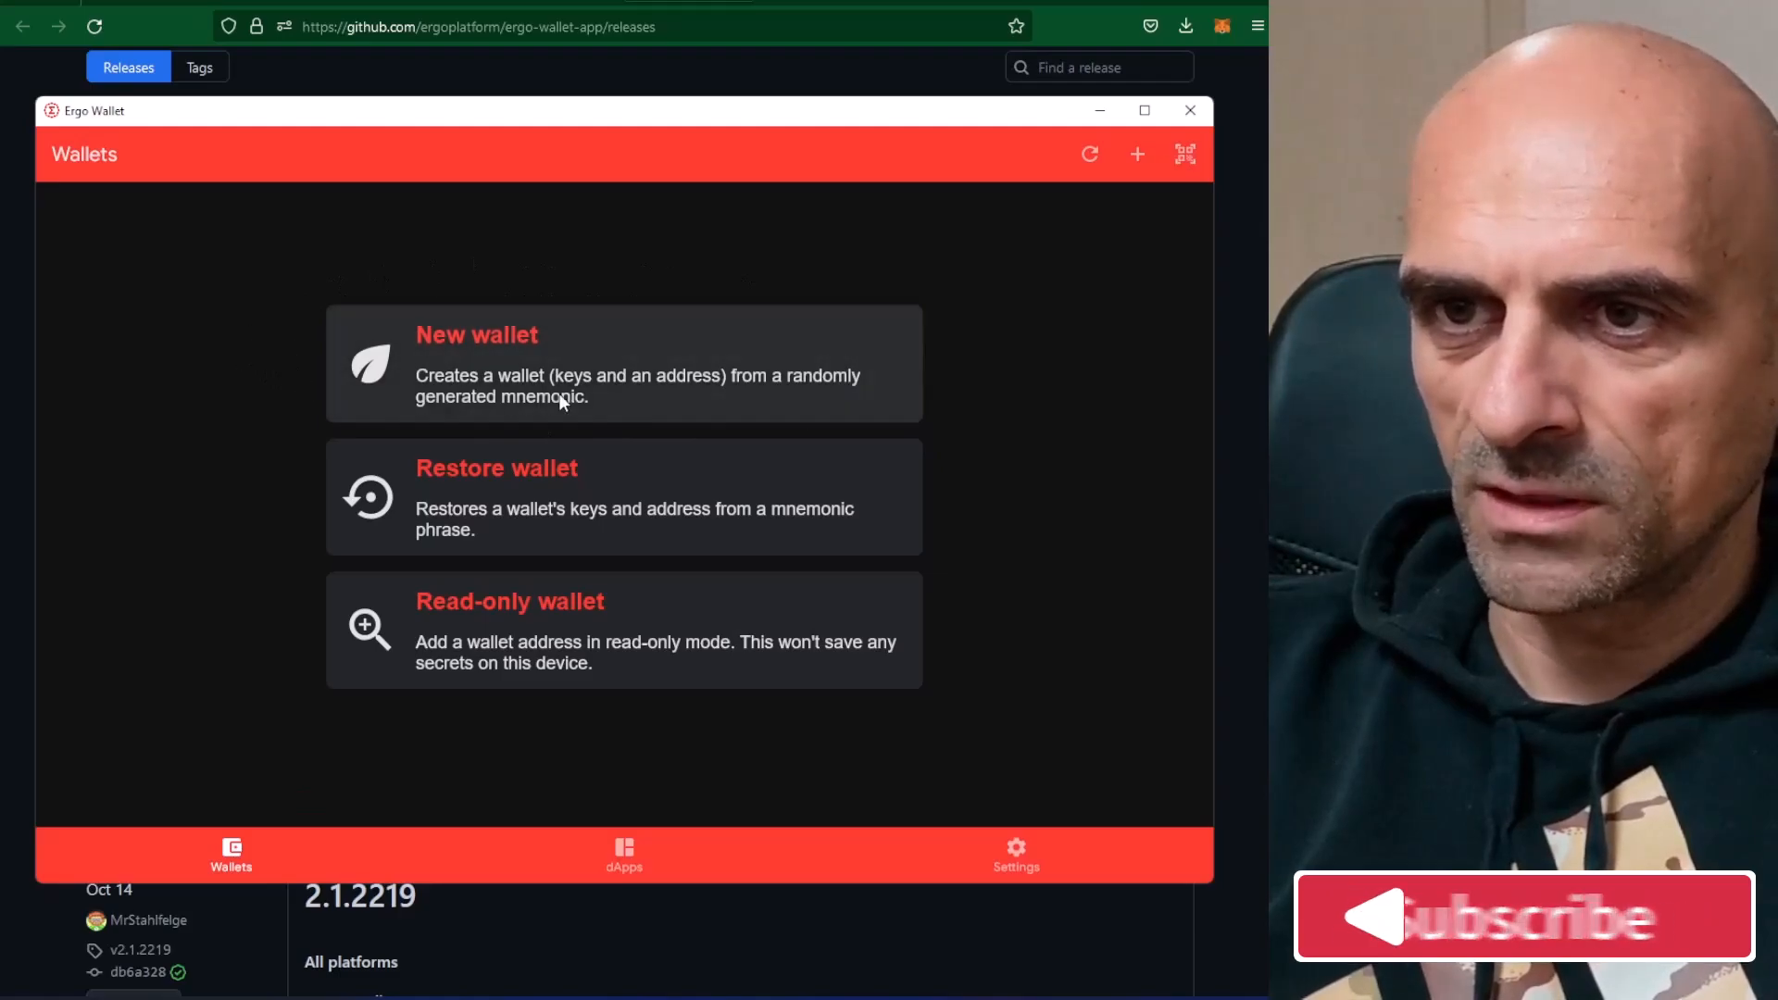
Create a new Ergo wallet and enter the two requested words of its mnemonic phrase for confirmation
{"action": "left_click", "coordinate": [459, 336]}
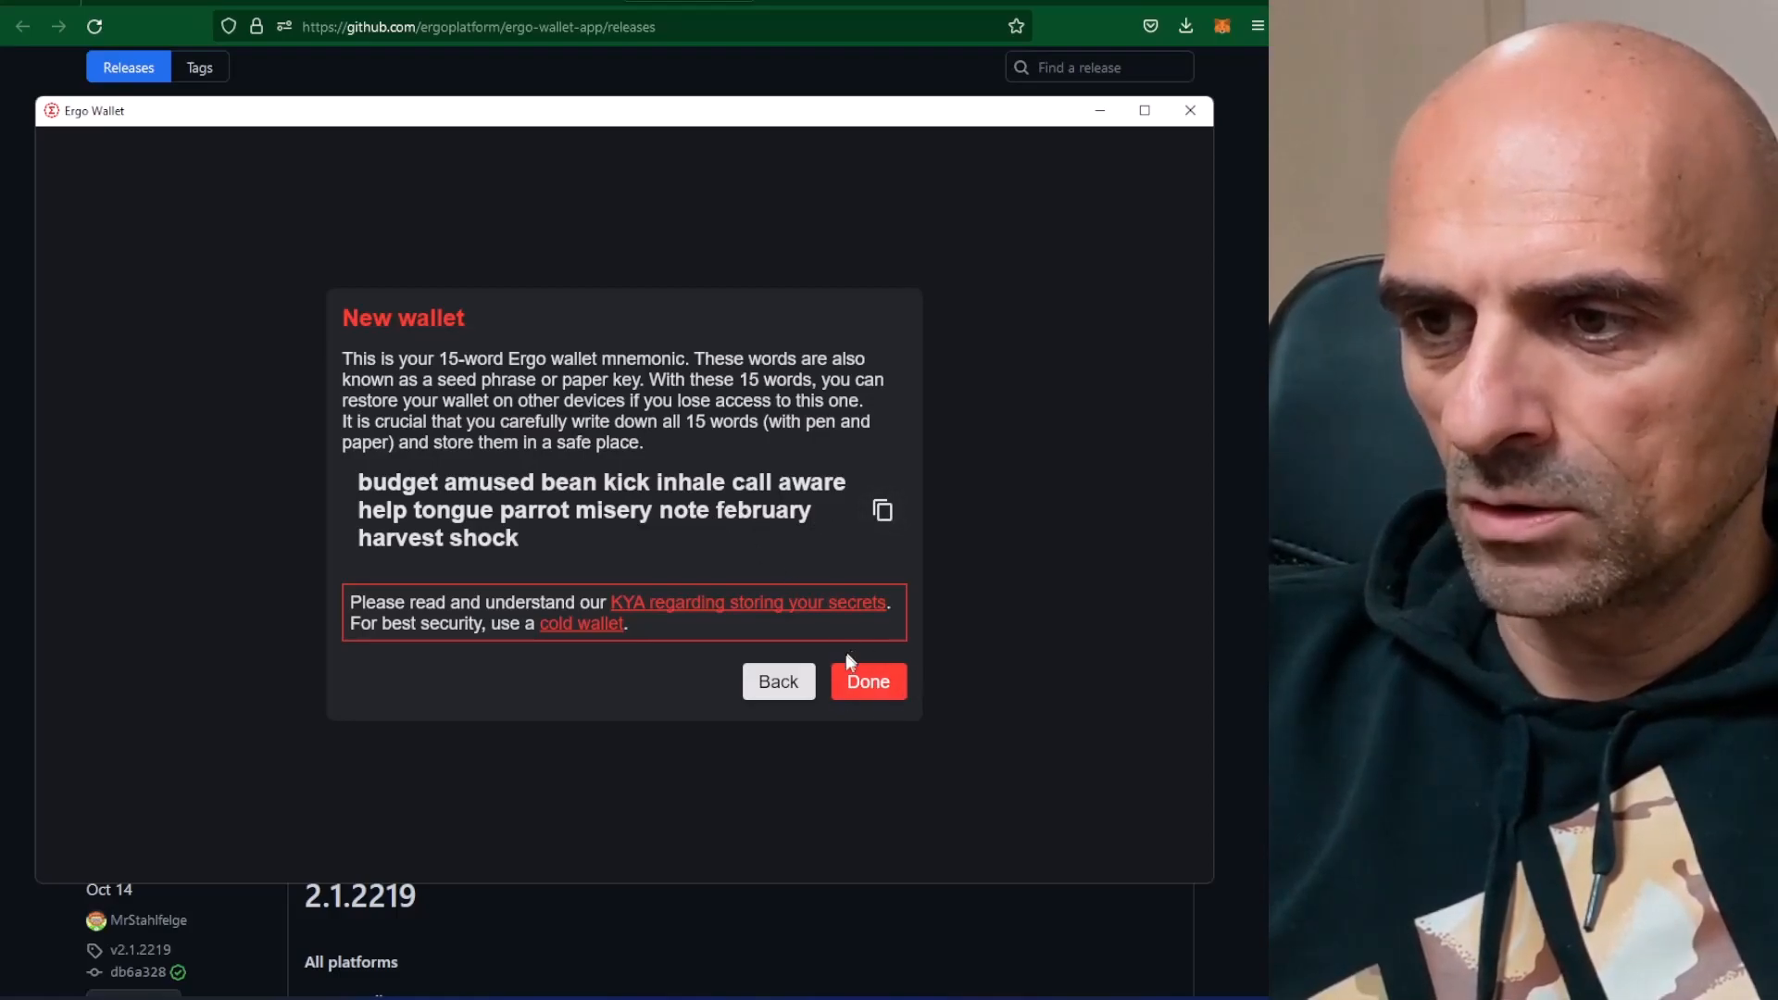
{"action": "left_click", "coordinate": [870, 685]}
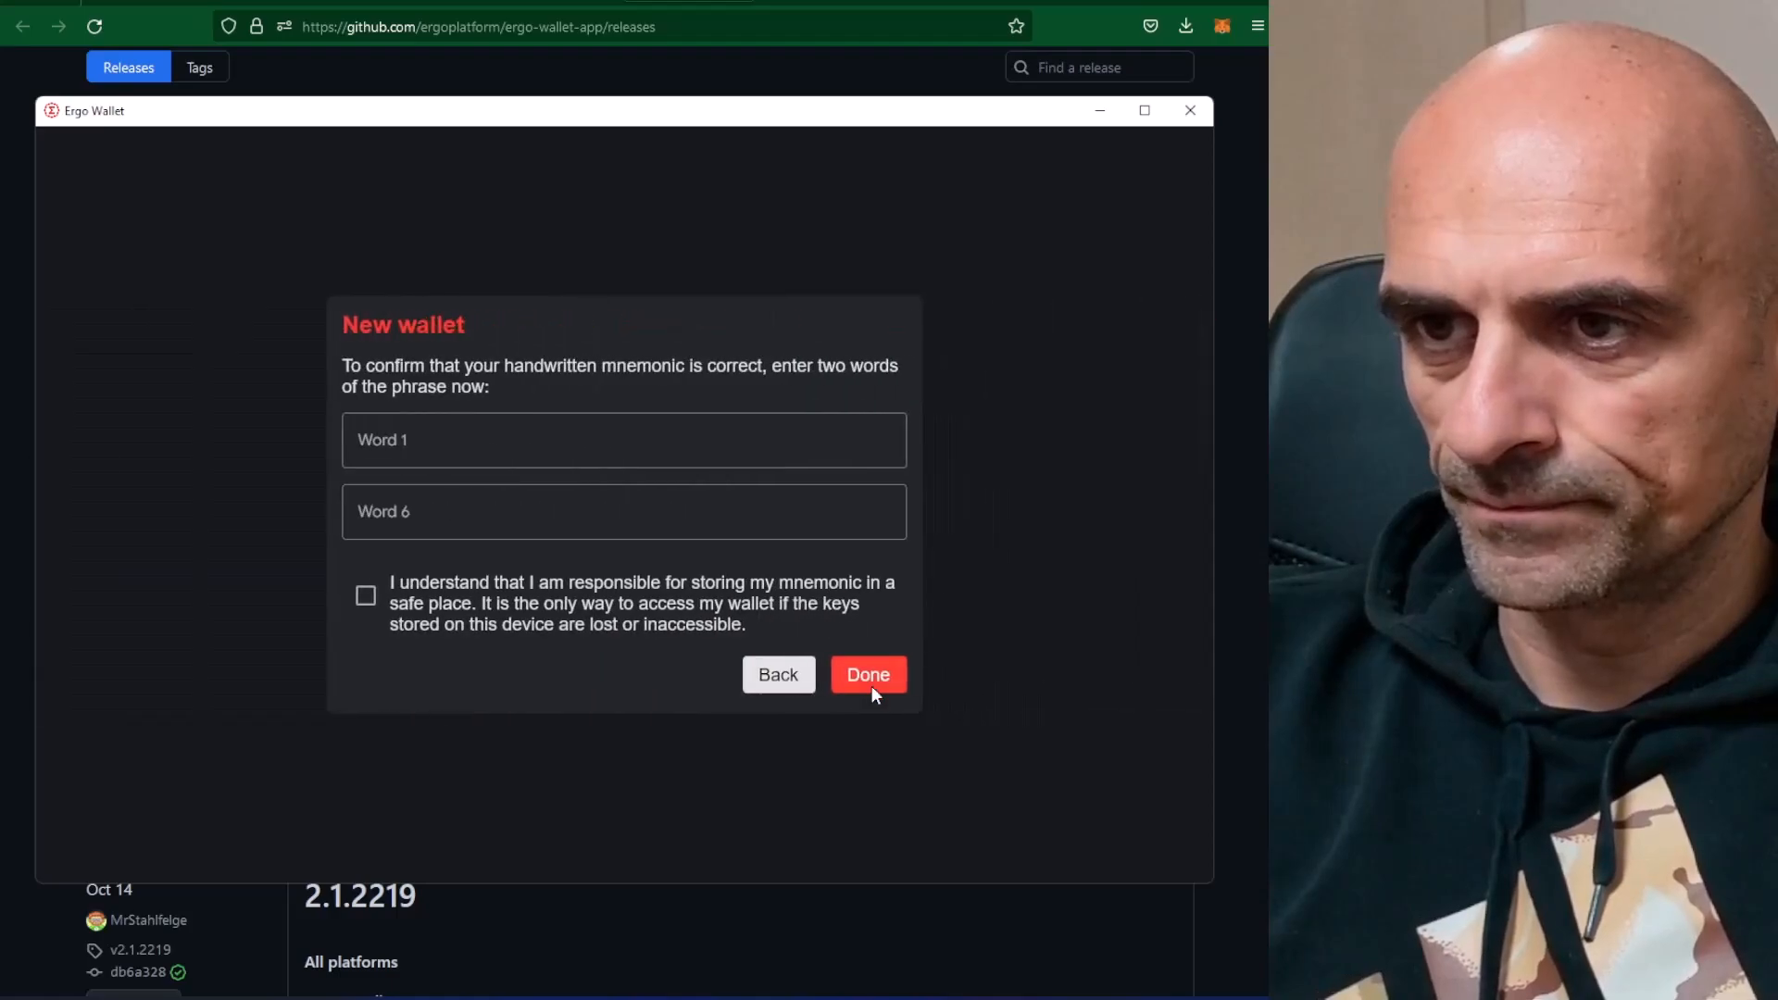
{"action": "left_click", "coordinate": [469, 434]}
{"action": "left_click", "coordinate": [459, 510]}
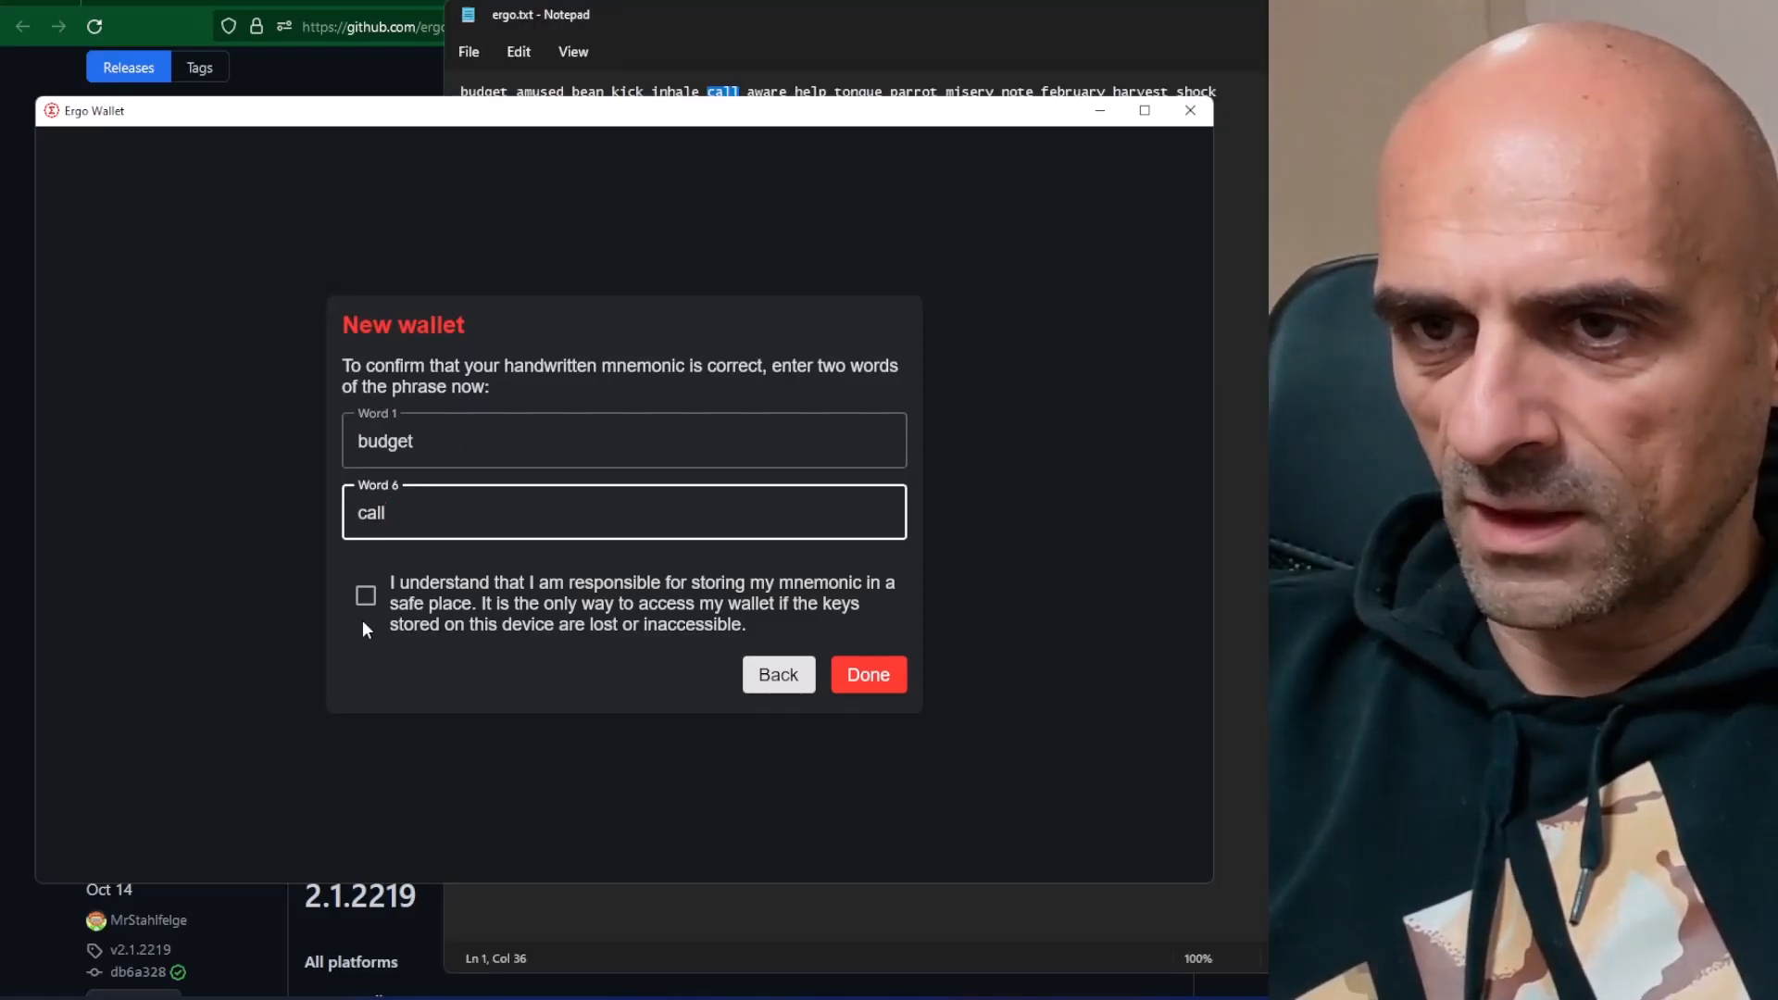
Accept responsibility for storing the mnemonic and save the wallet encrypted with a spending password, entered and confirmed
{"action": "left_click", "coordinate": [365, 602]}
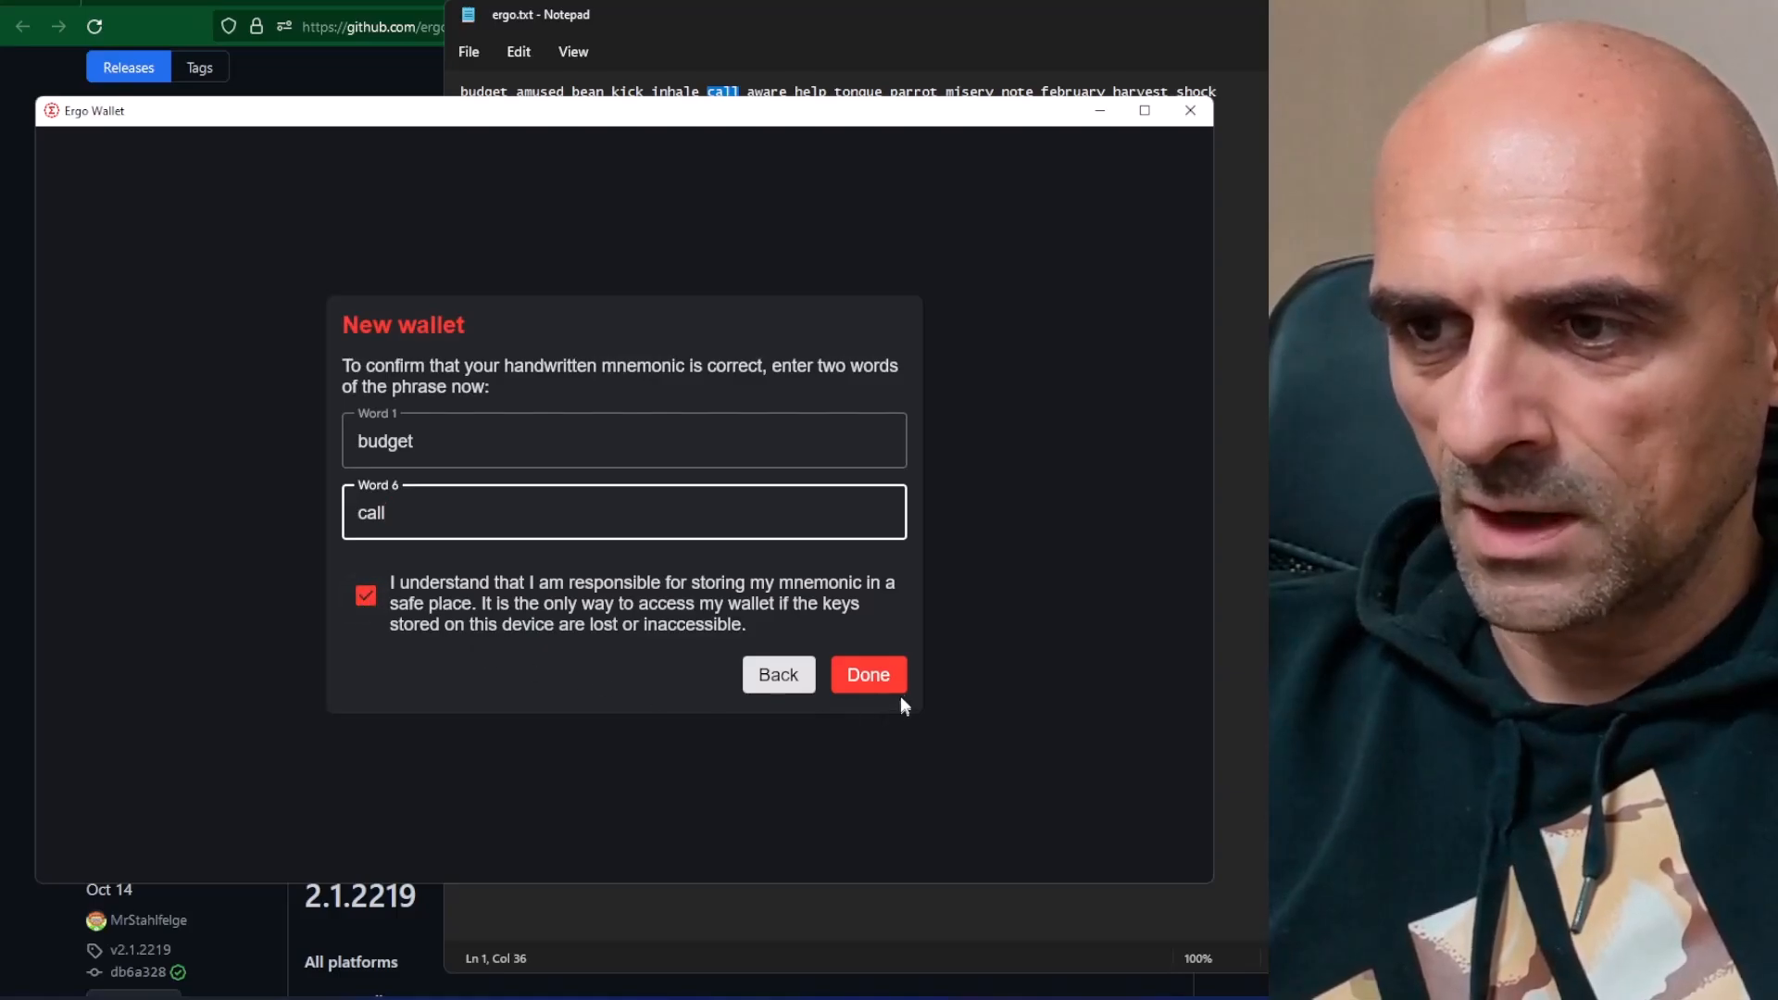
{"action": "left_click", "coordinate": [871, 674]}
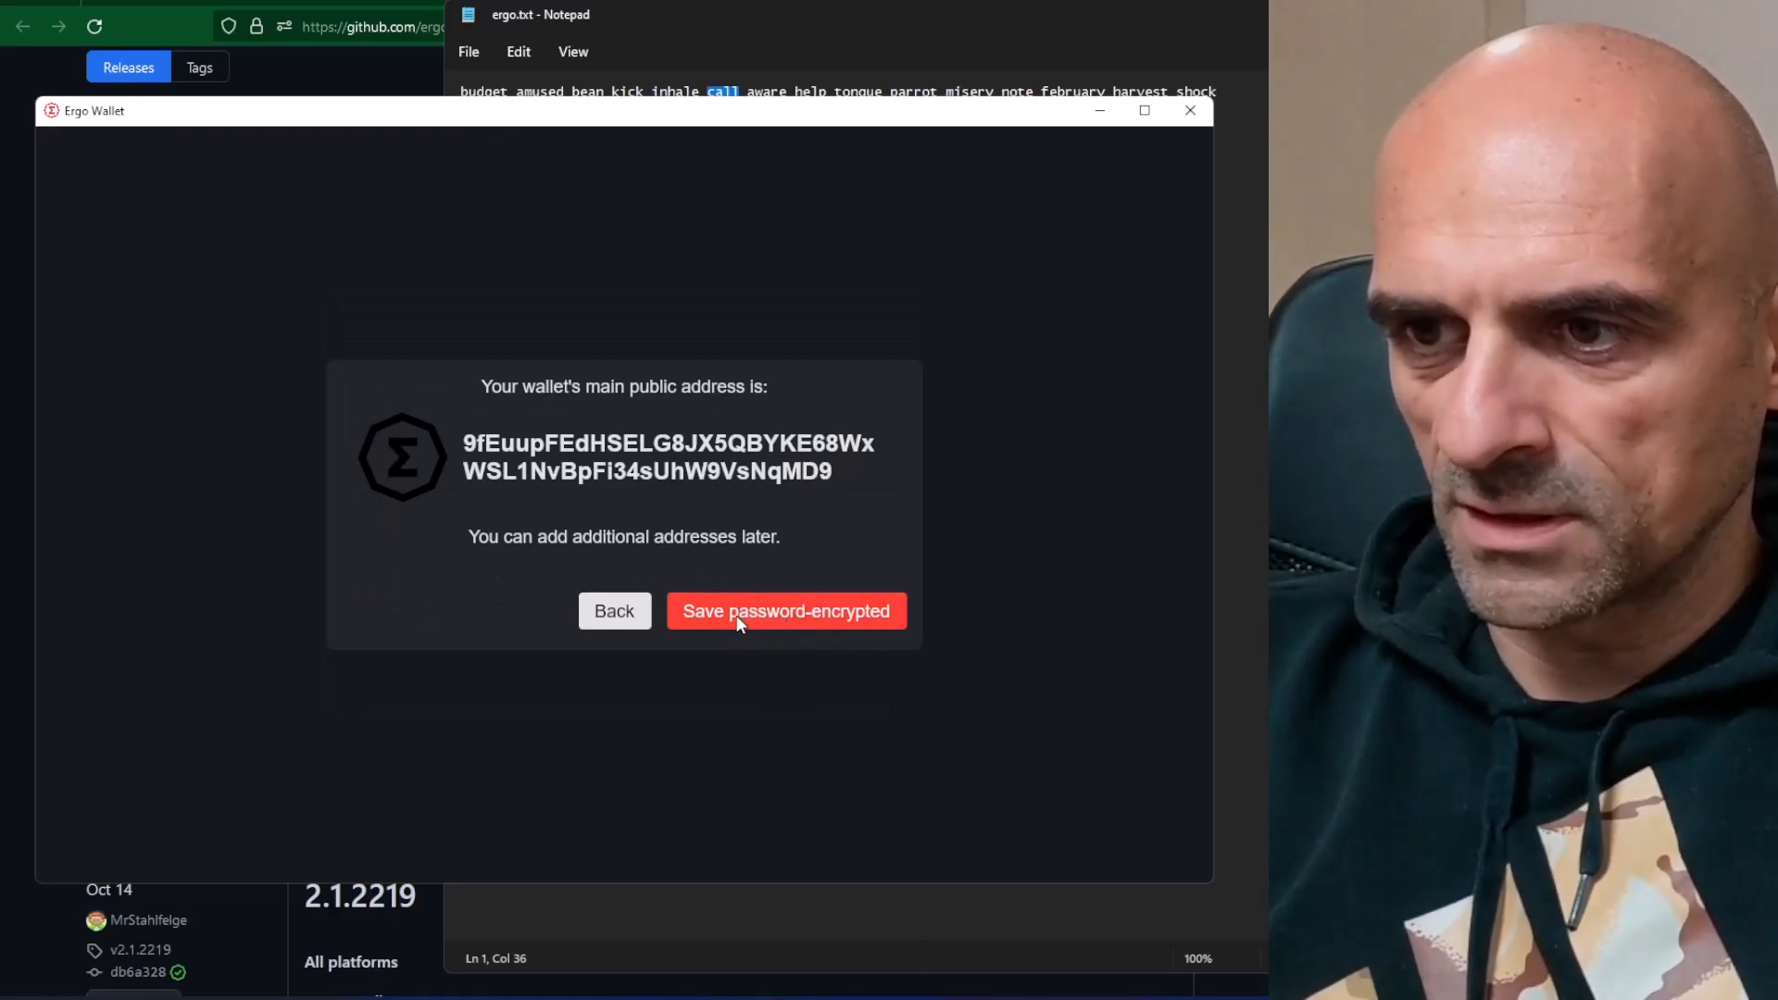
{"action": "left_click", "coordinate": [838, 615]}
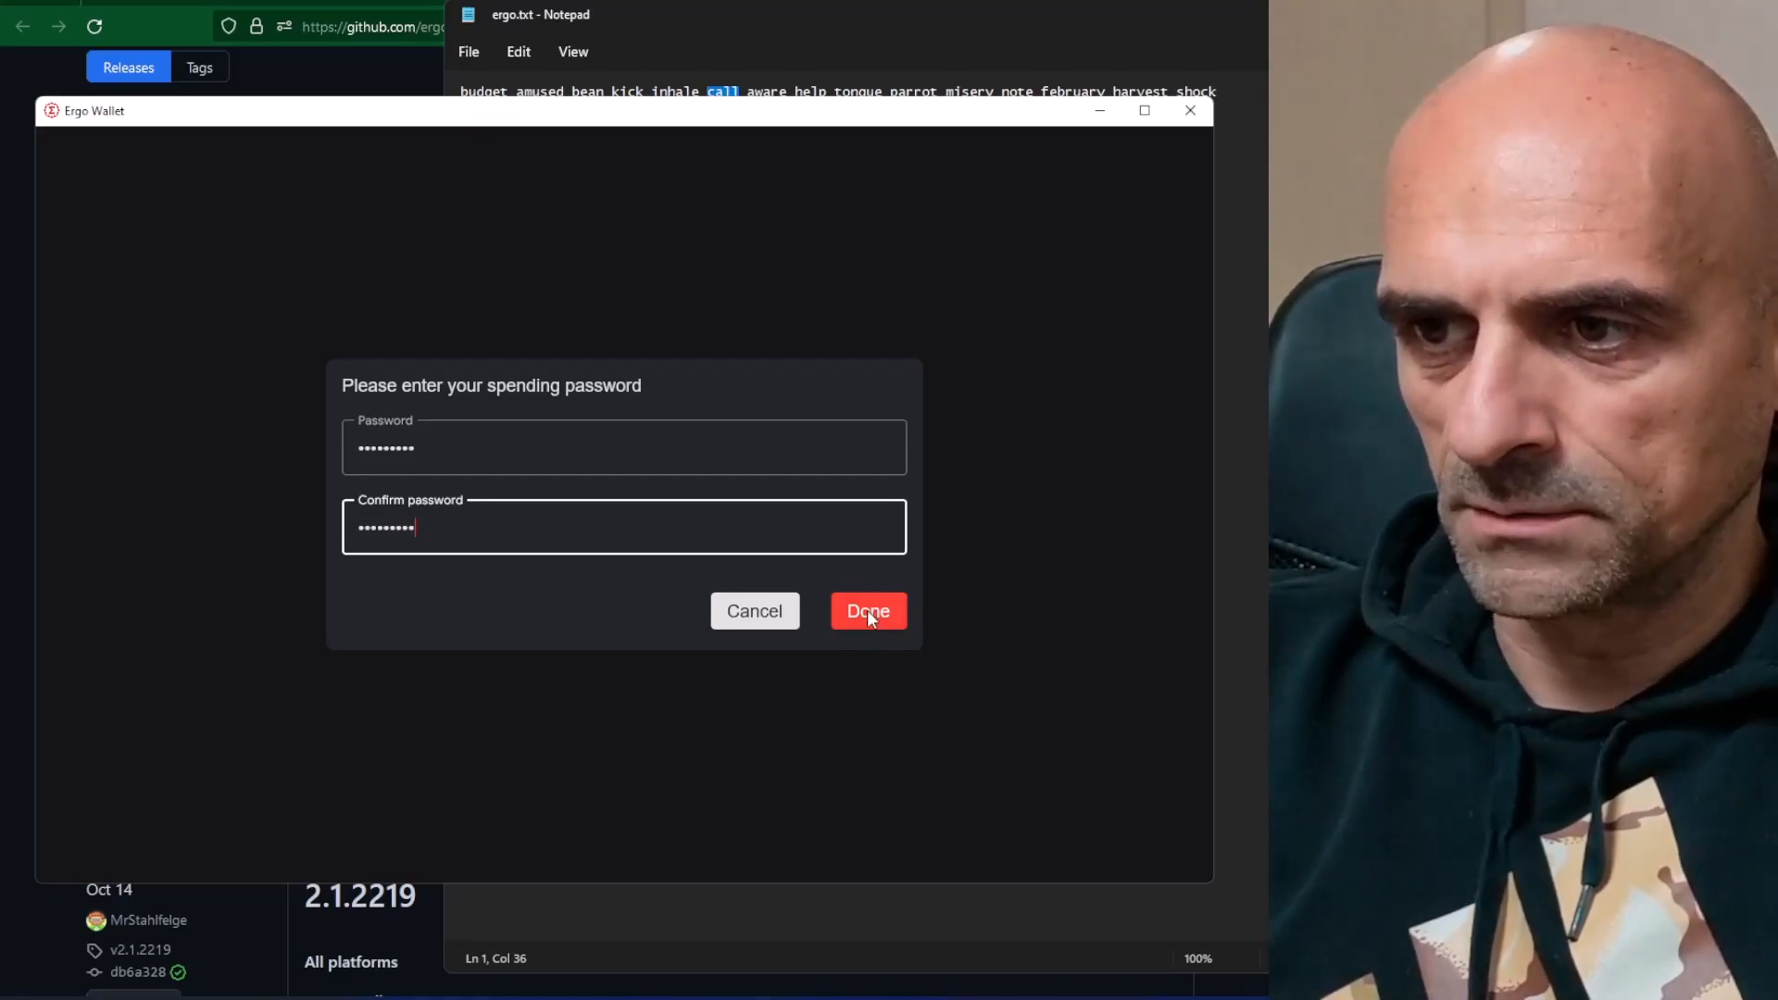
{"action": "left_click", "coordinate": [869, 612]}
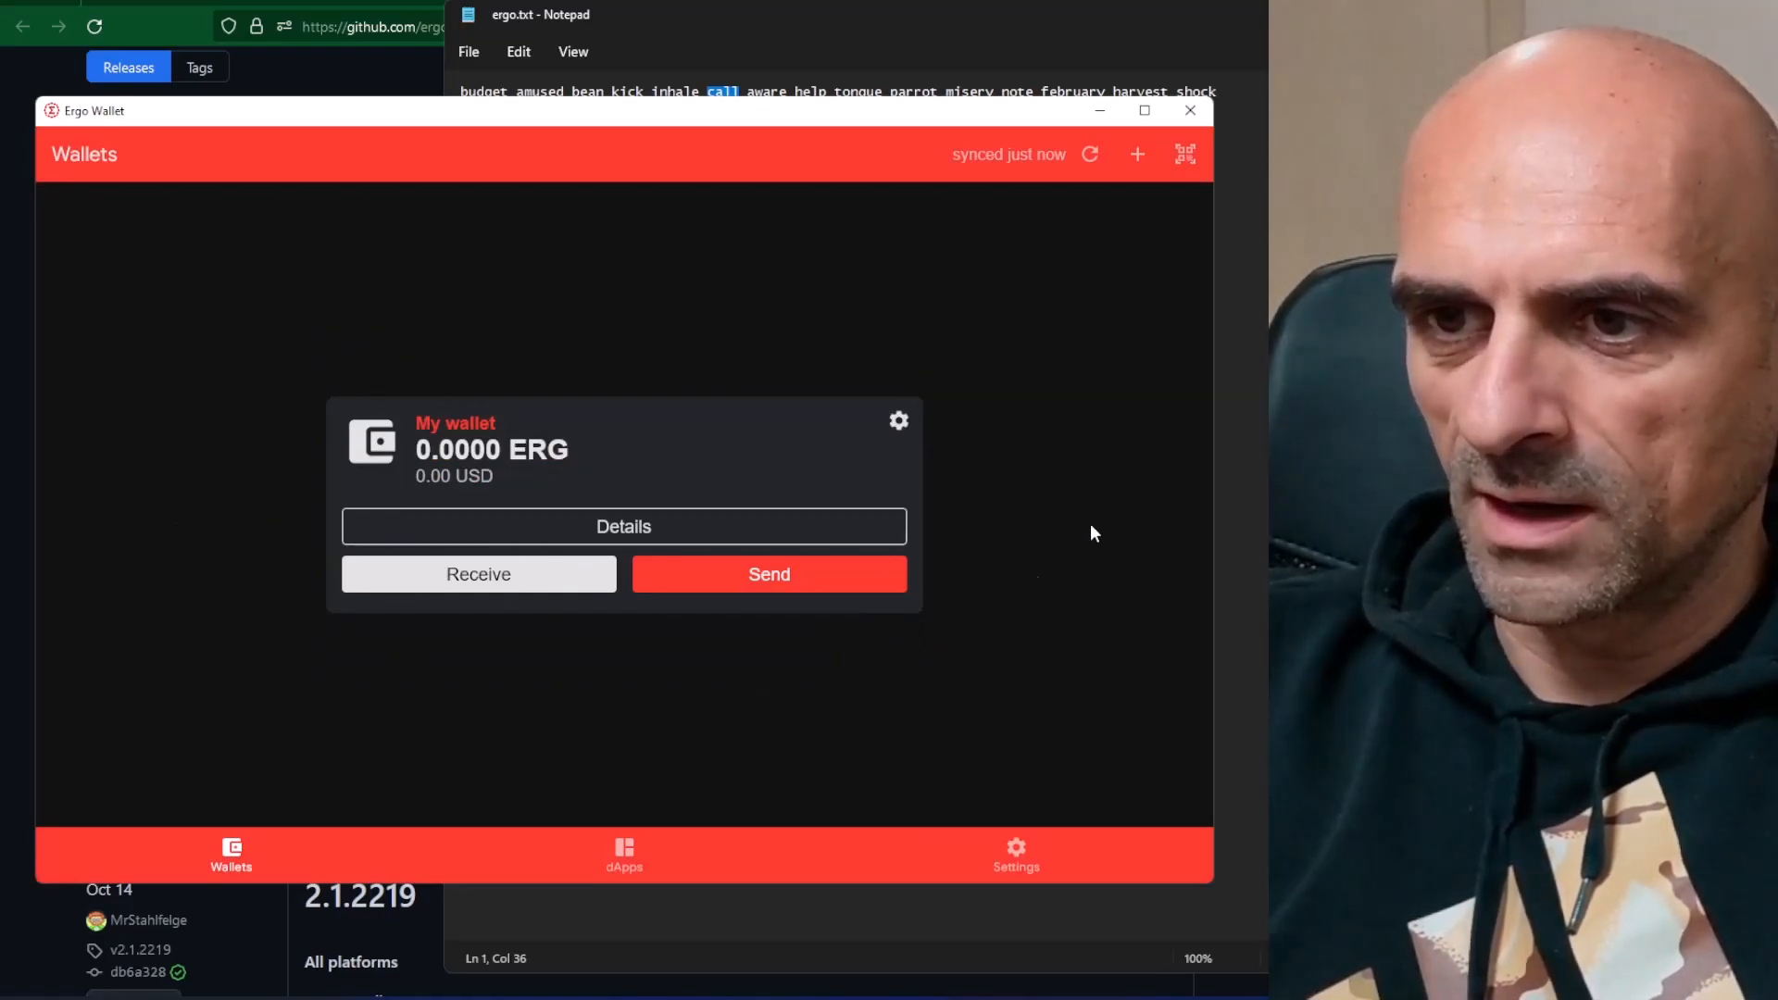
Copy the new wallet's main receiving address and close the wallet app
{"action": "left_click", "coordinate": [489, 587]}
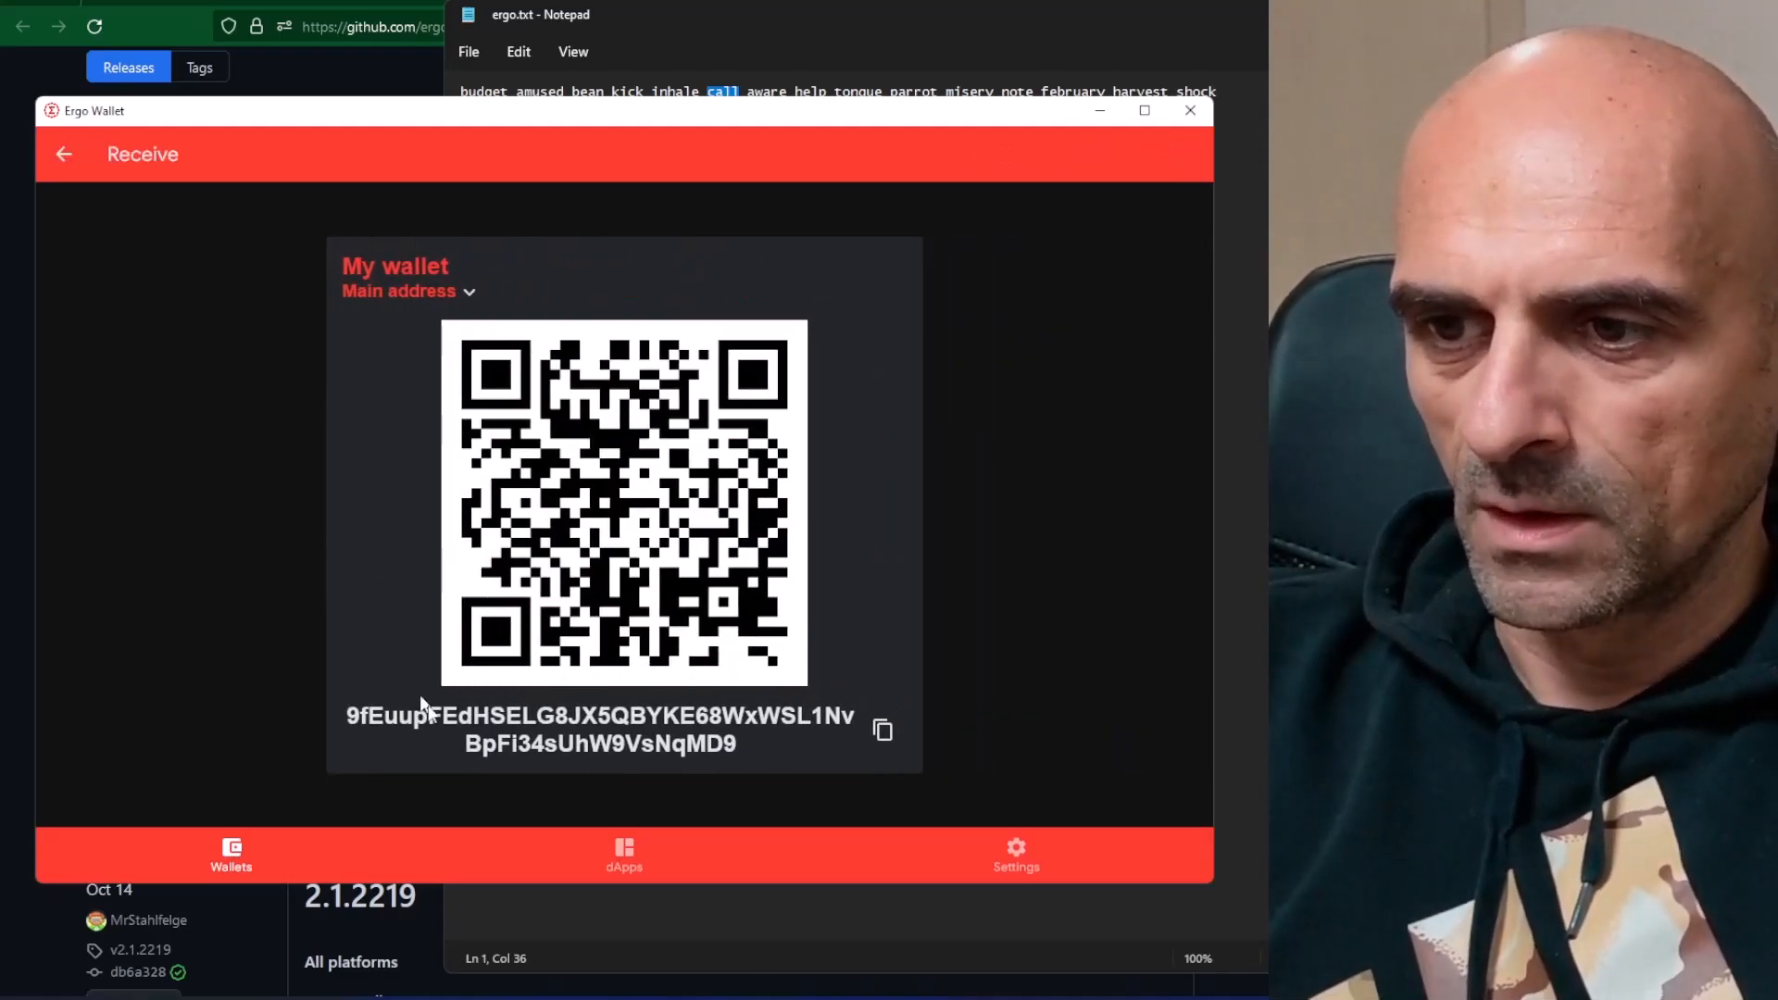
{"action": "left_click", "coordinate": [882, 731]}
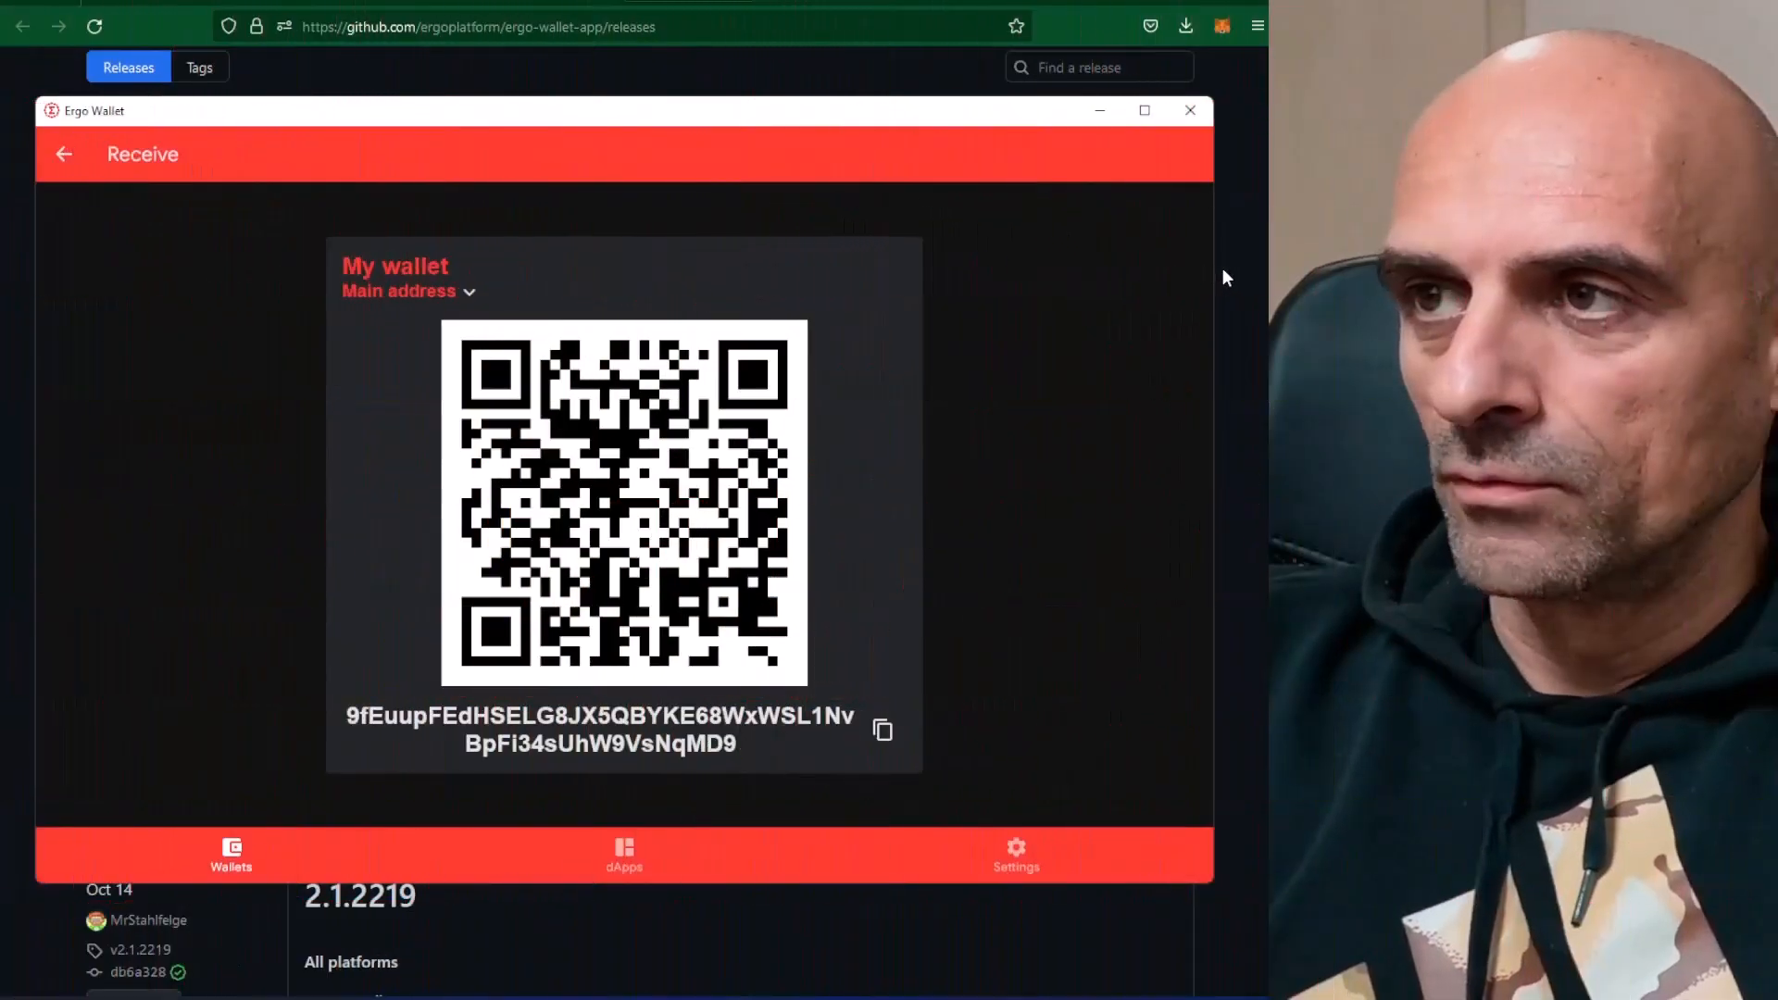
{"action": "left_click", "coordinate": [1190, 112]}
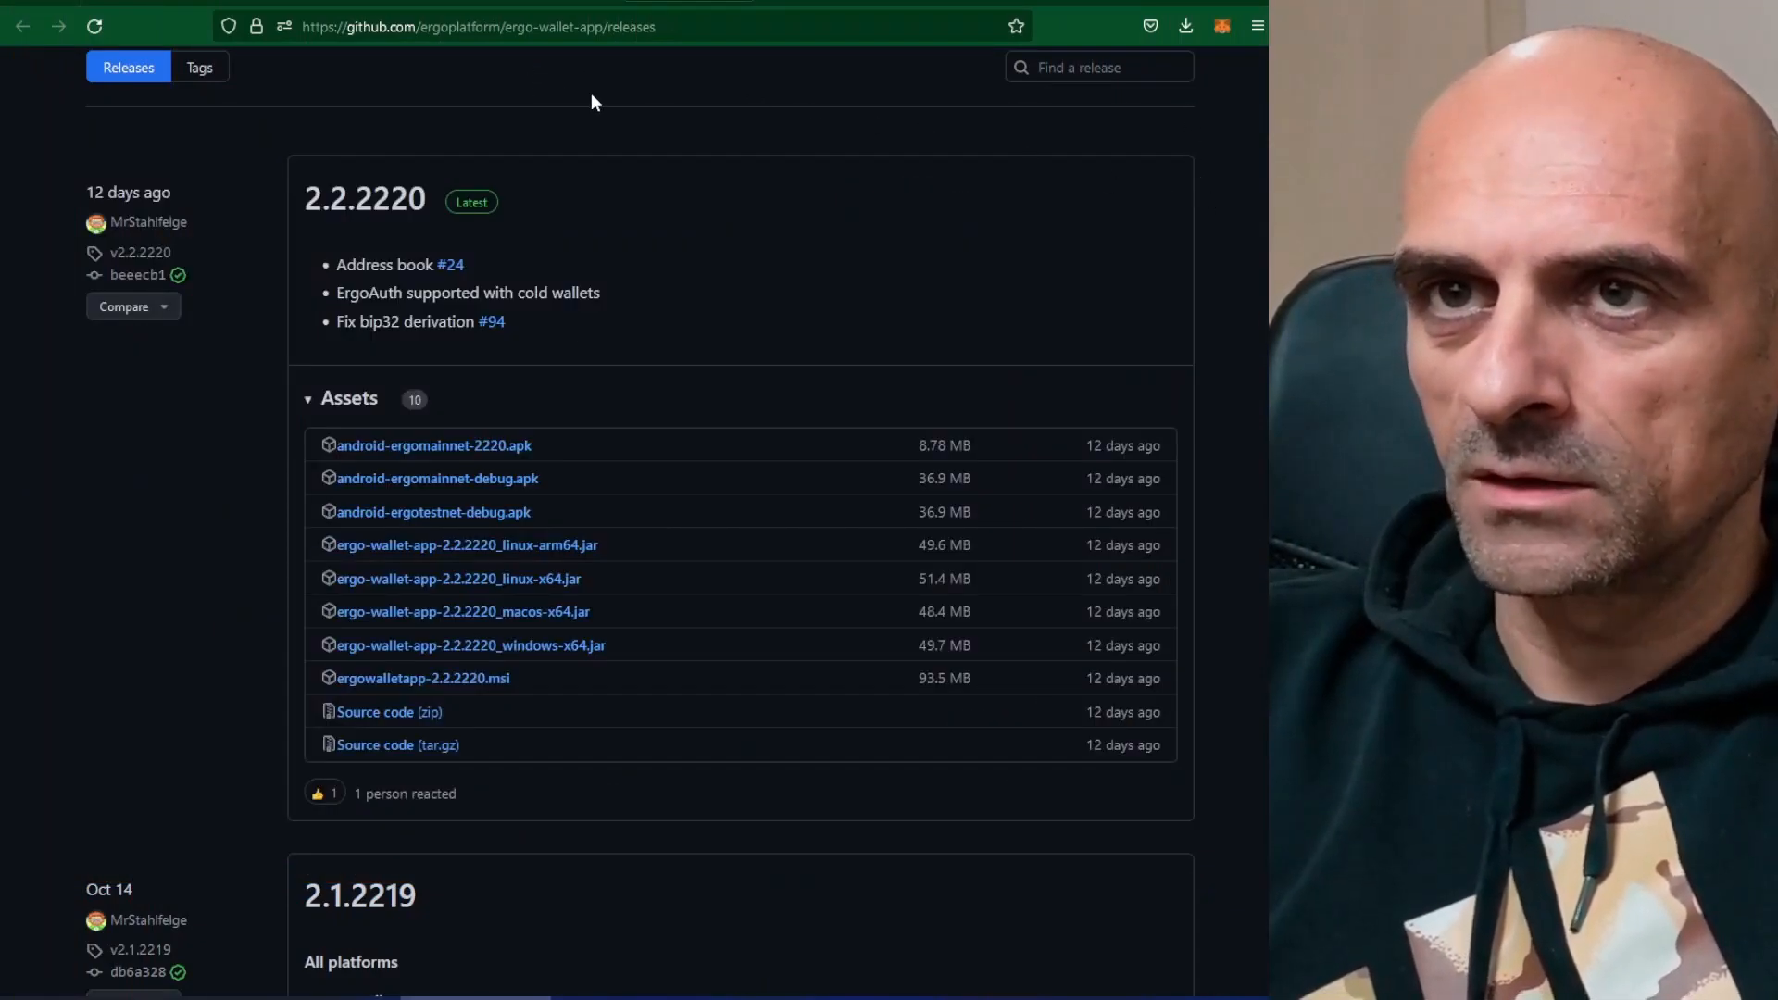
Open the connection instructions on WoolyPooly's Ergo page and choose Europe as region and t-rex as miner
{"action": "left_click", "coordinate": [441, 3]}
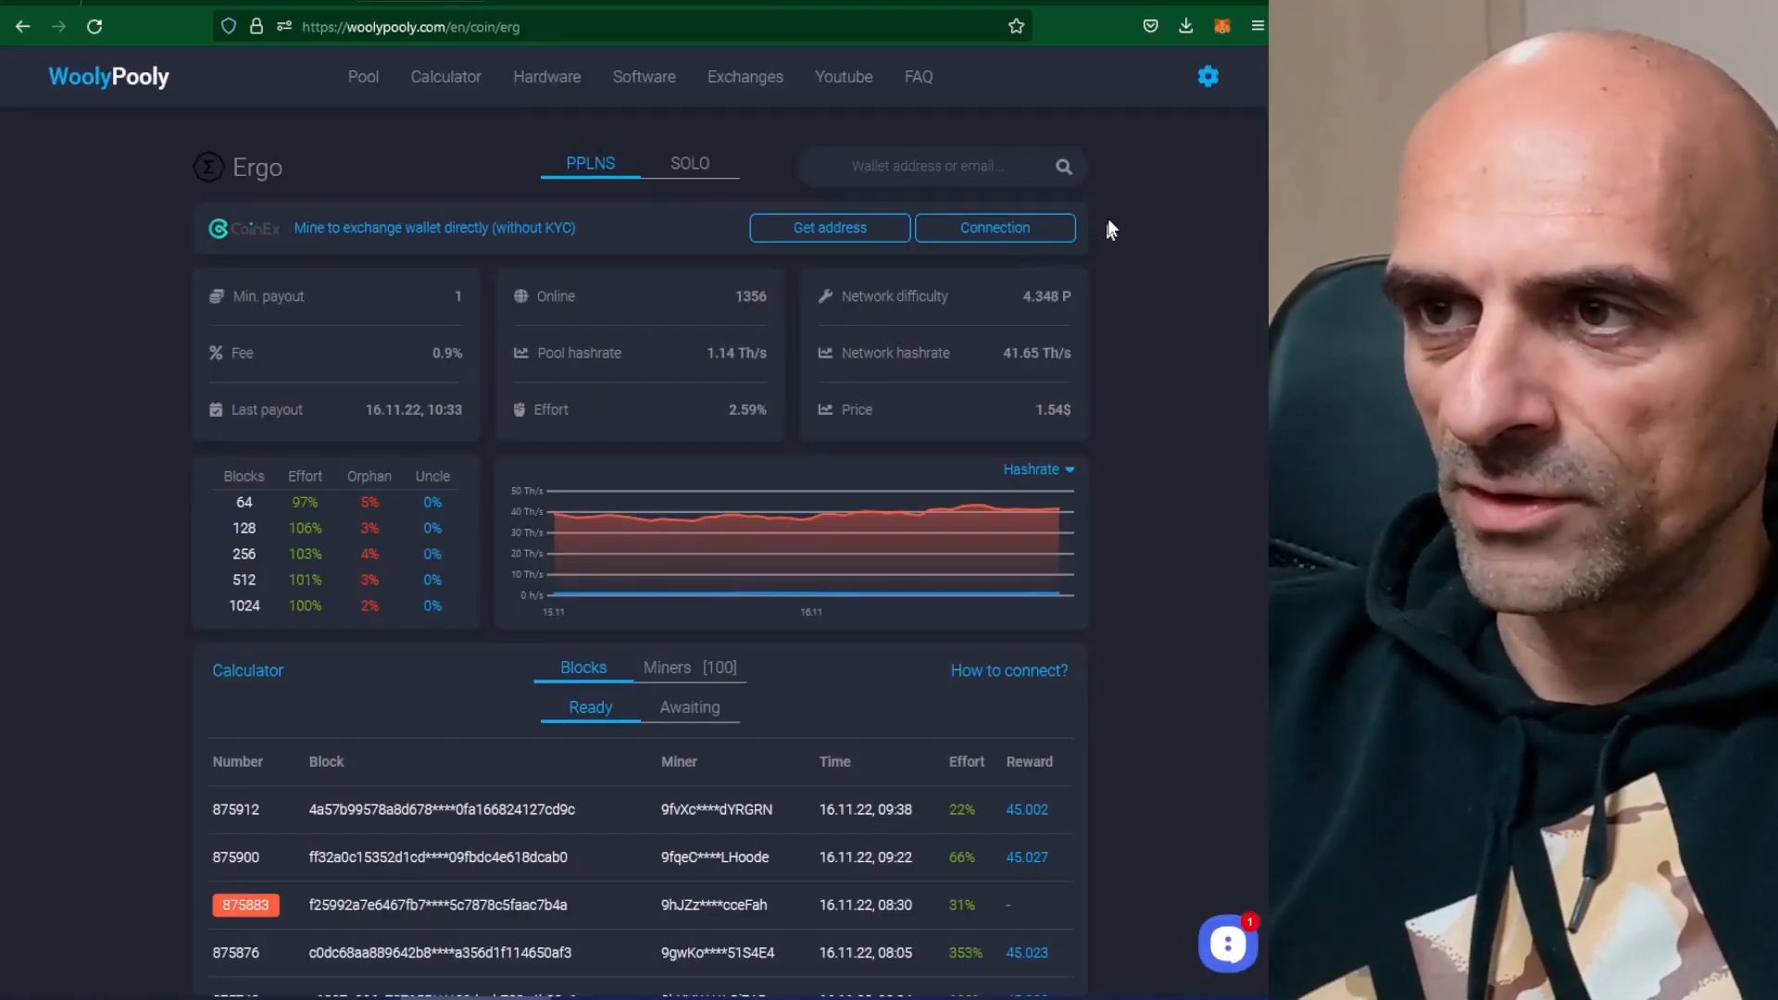
{"action": "left_click", "coordinate": [1004, 237]}
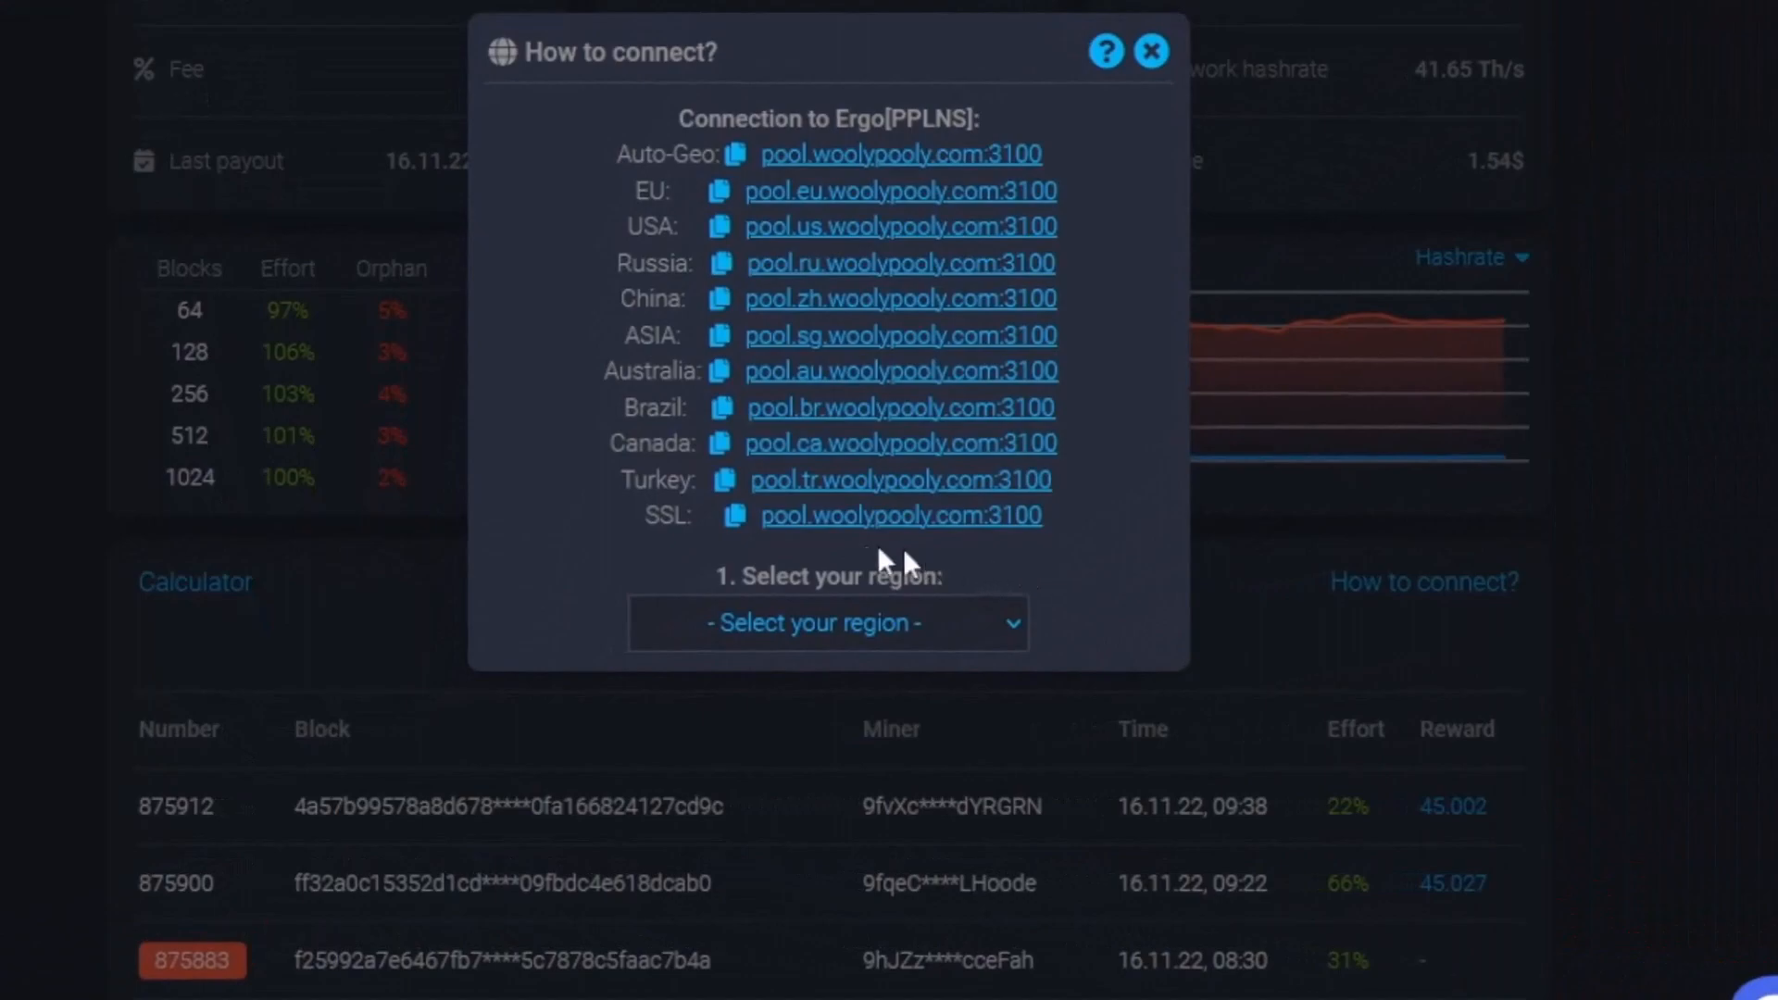
{"action": "left_click", "coordinate": [985, 626]}
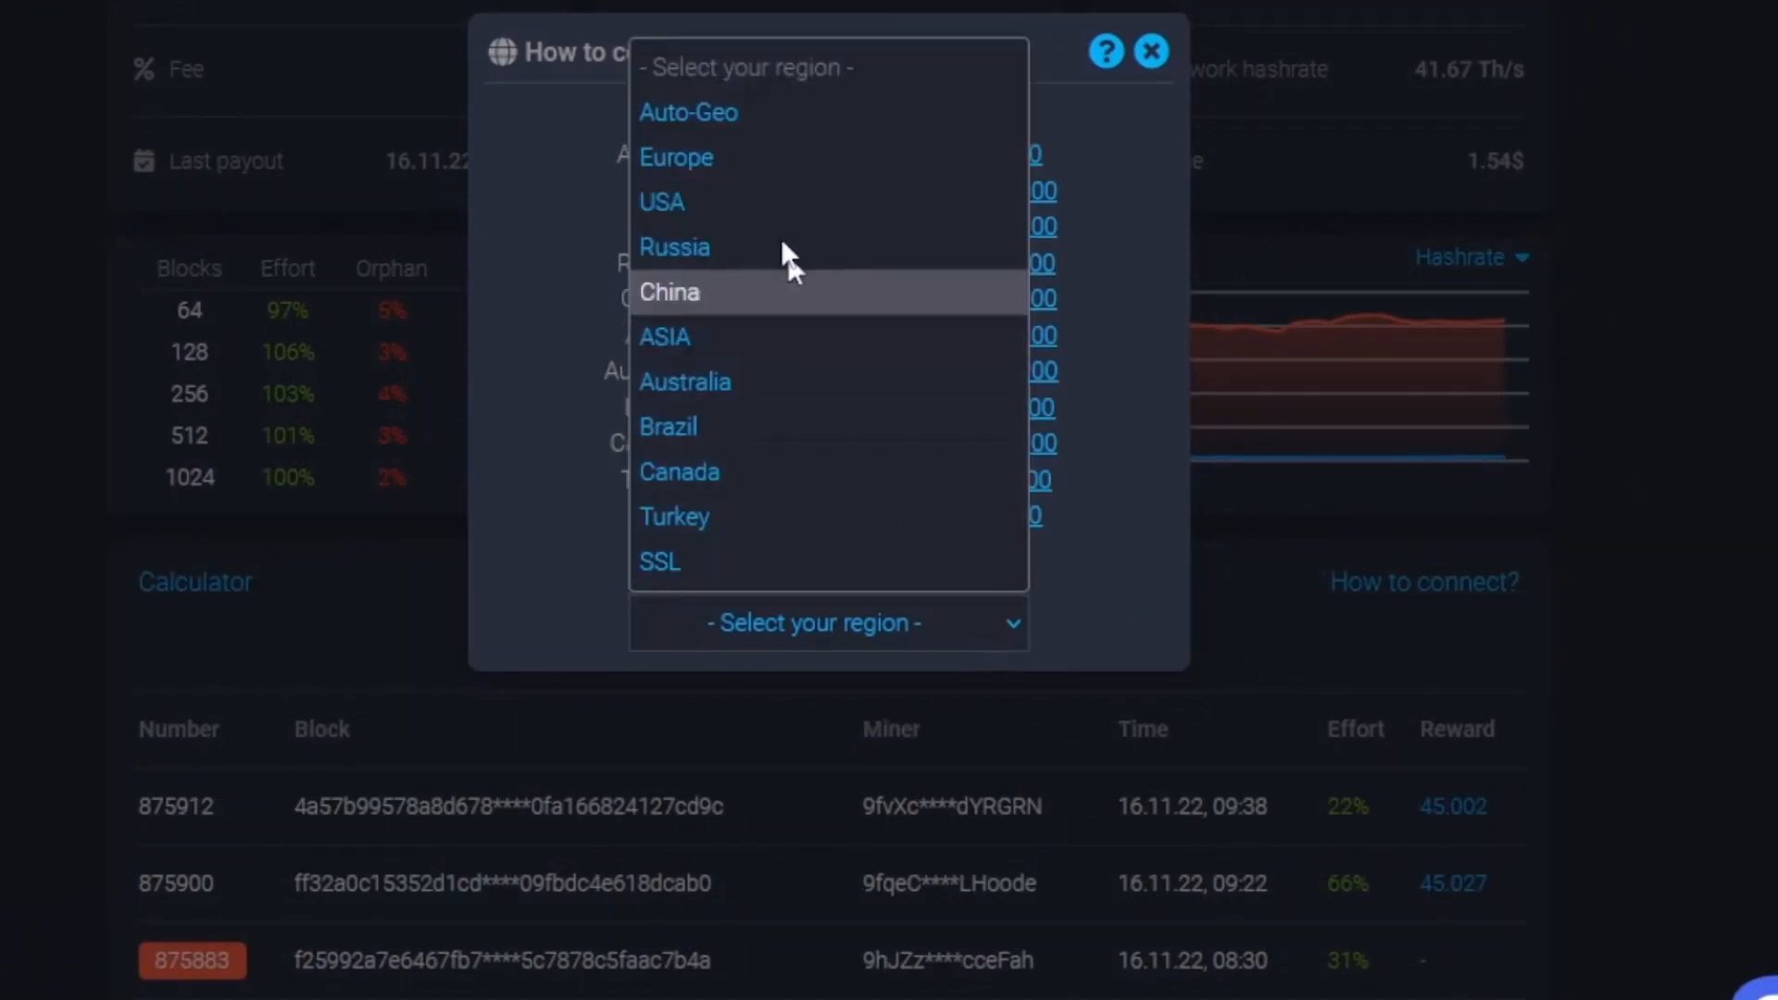
{"action": "left_click", "coordinate": [736, 167]}
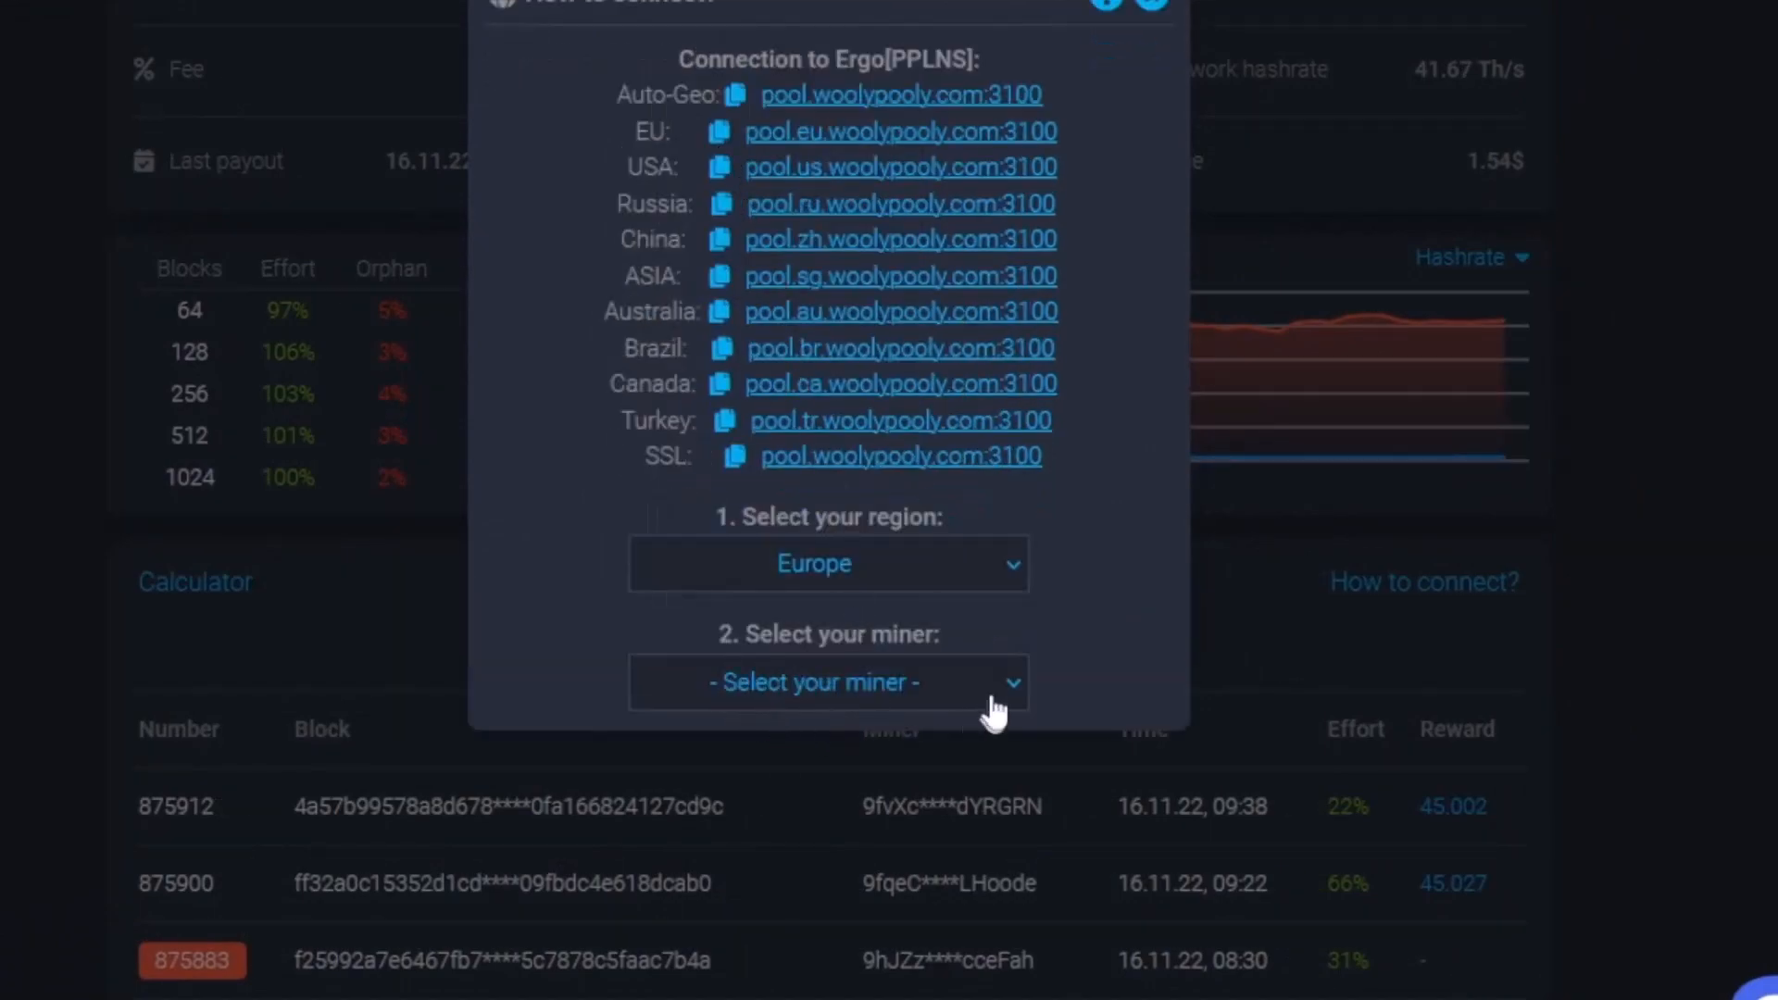
{"action": "left_click", "coordinate": [876, 690]}
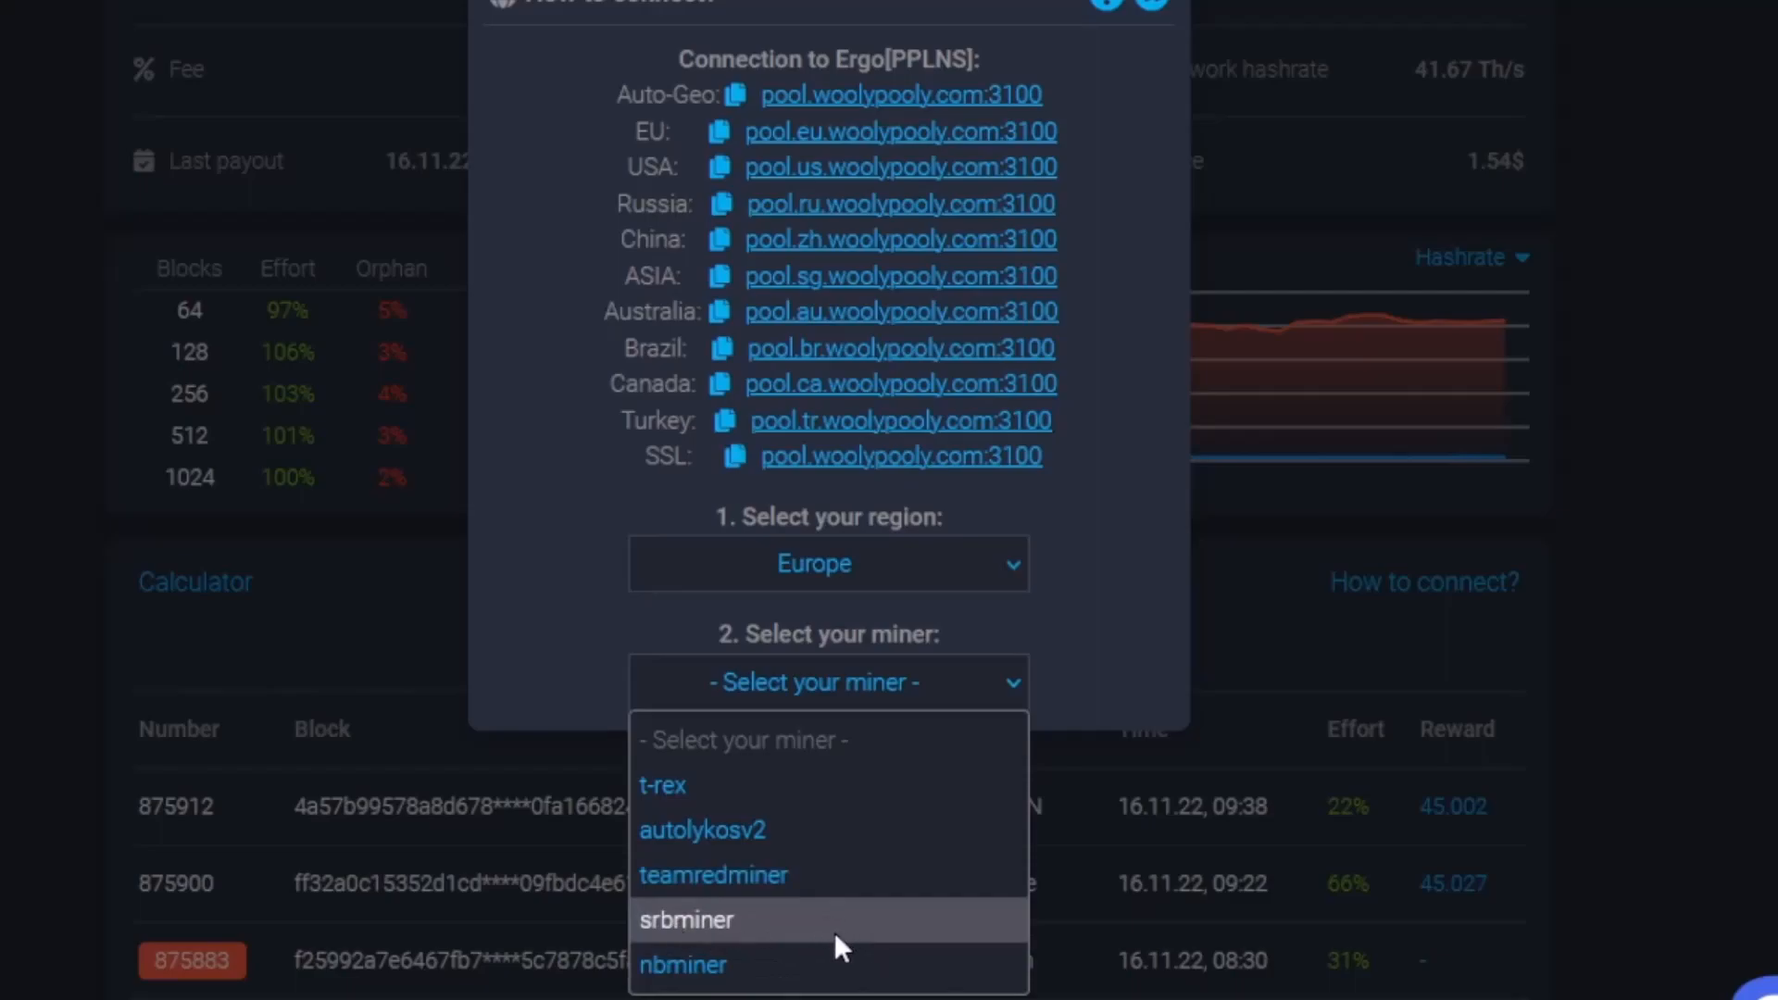
{"action": "left_click", "coordinate": [732, 780]}
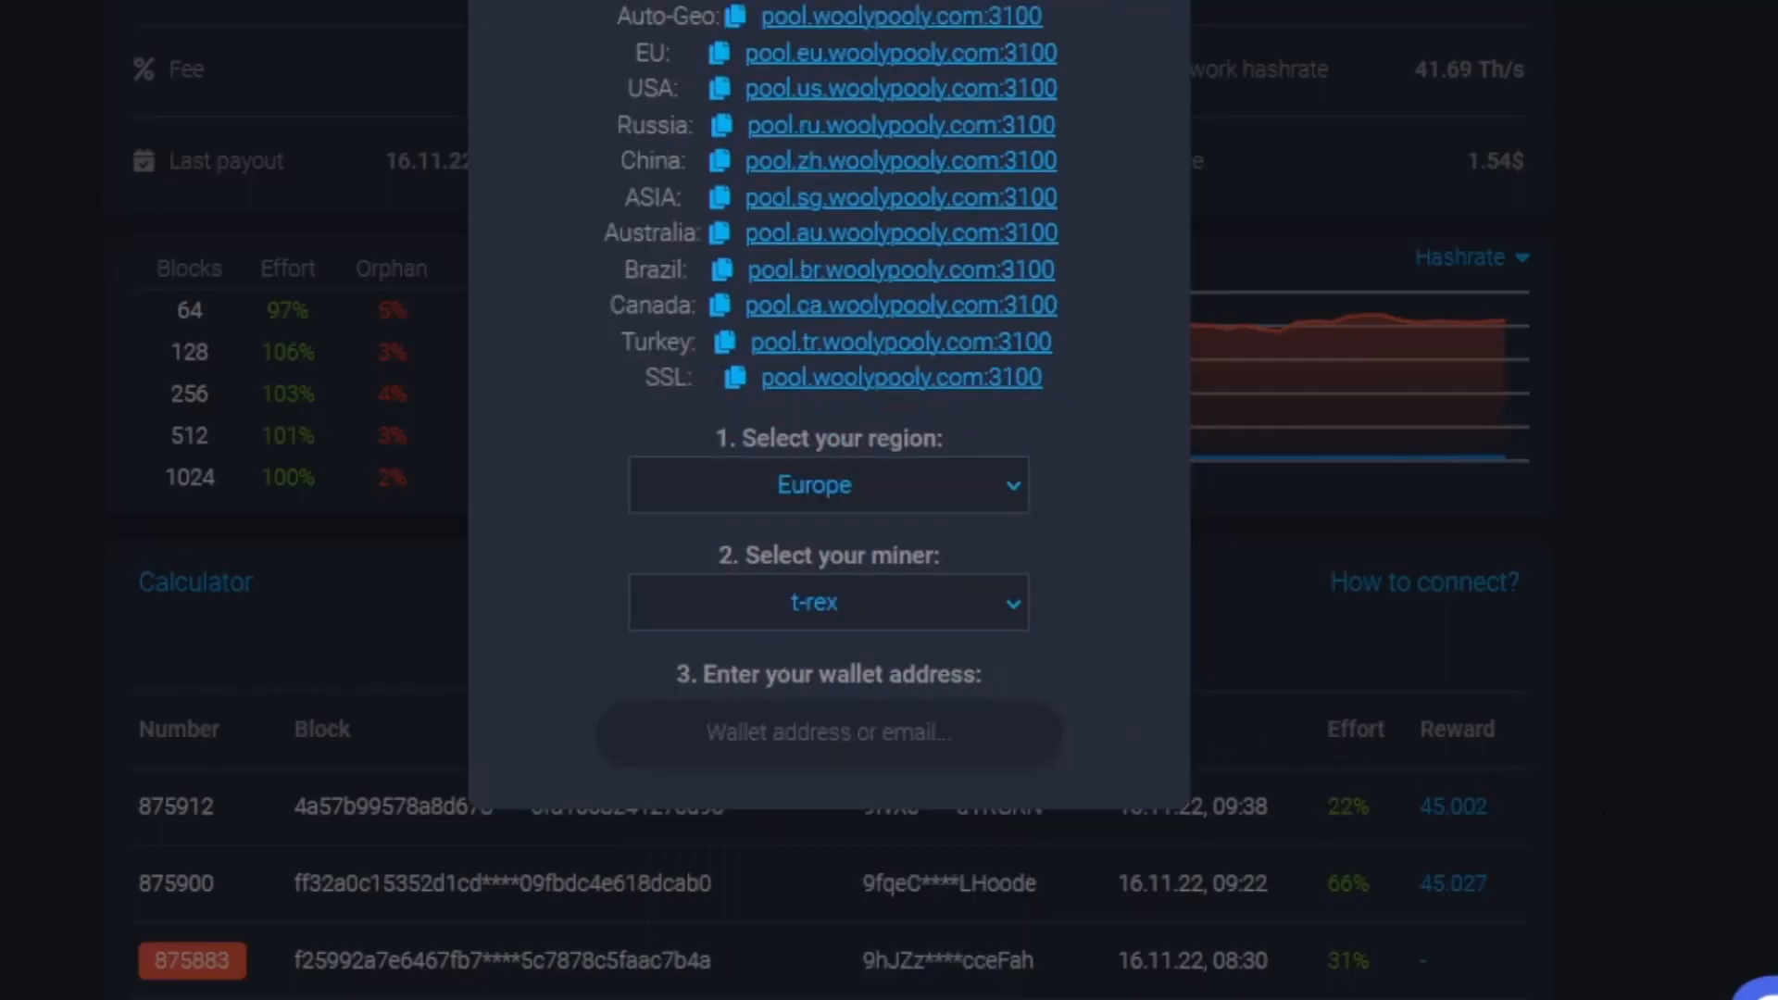
Paste the wallet address, name the worker ERGOTEST and copy the generated .bat file command
{"action": "key", "text": "ctrl+v"}
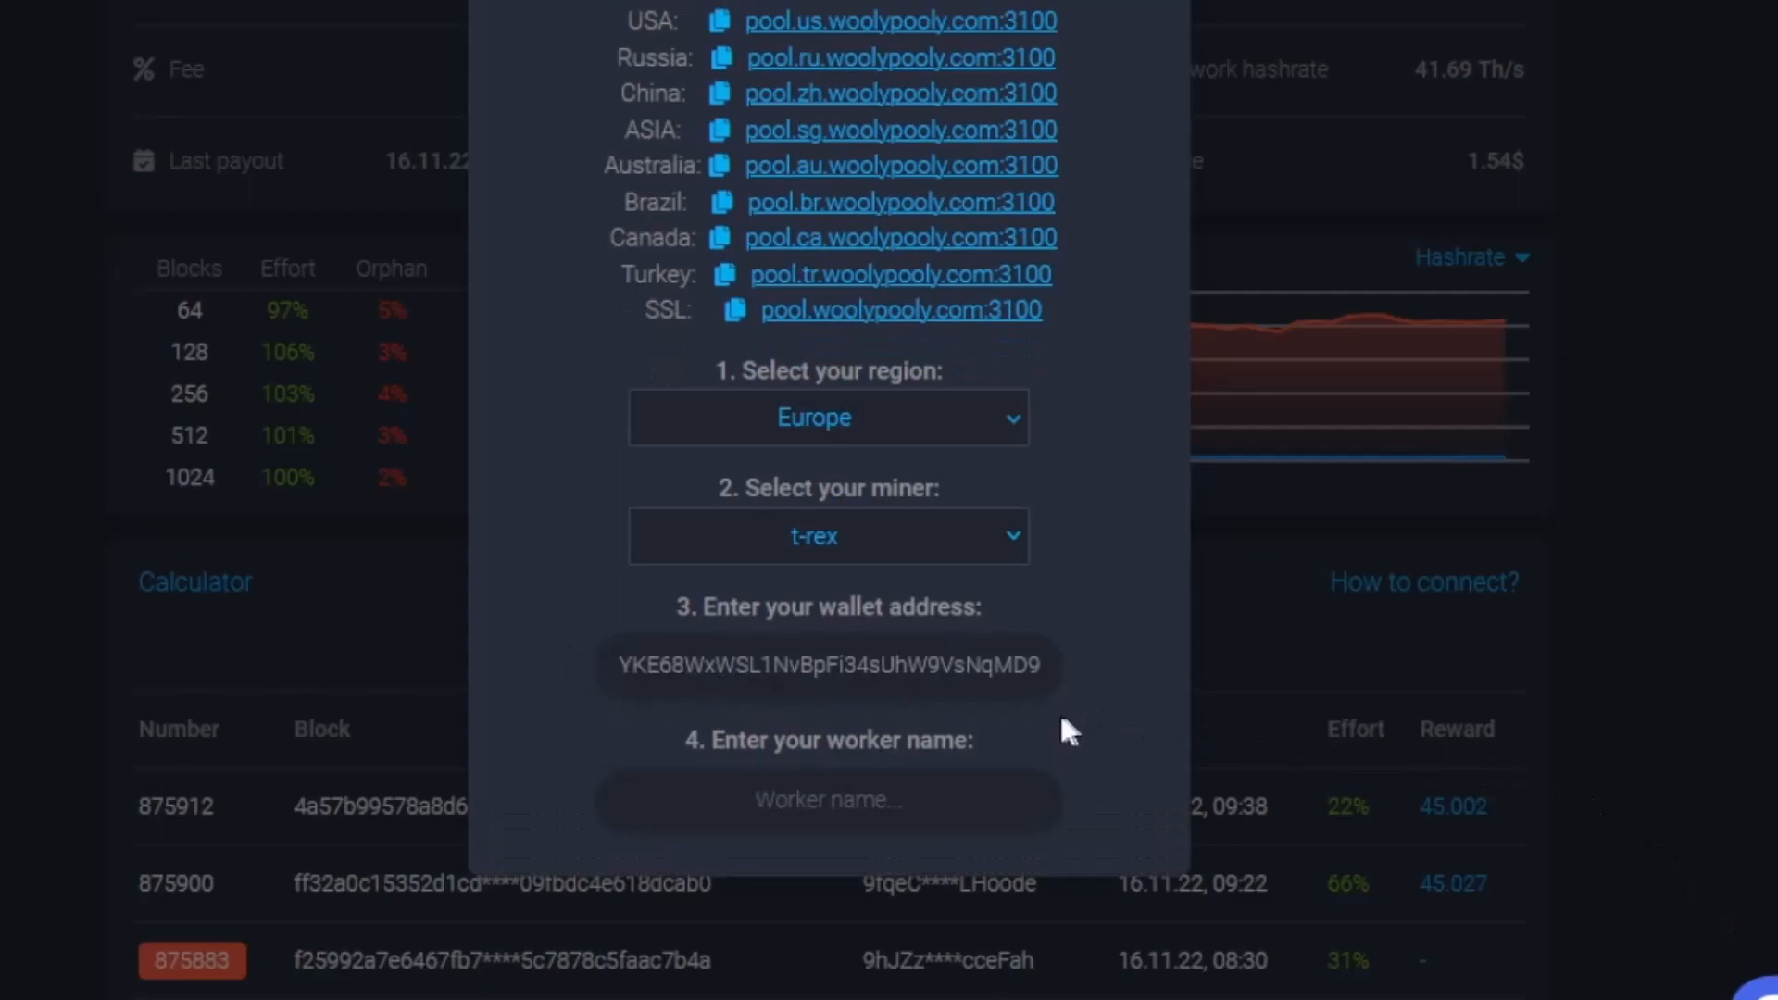
{"action": "left_click", "coordinate": [709, 784]}
{"action": "type", "text": "ERGOTEST"}
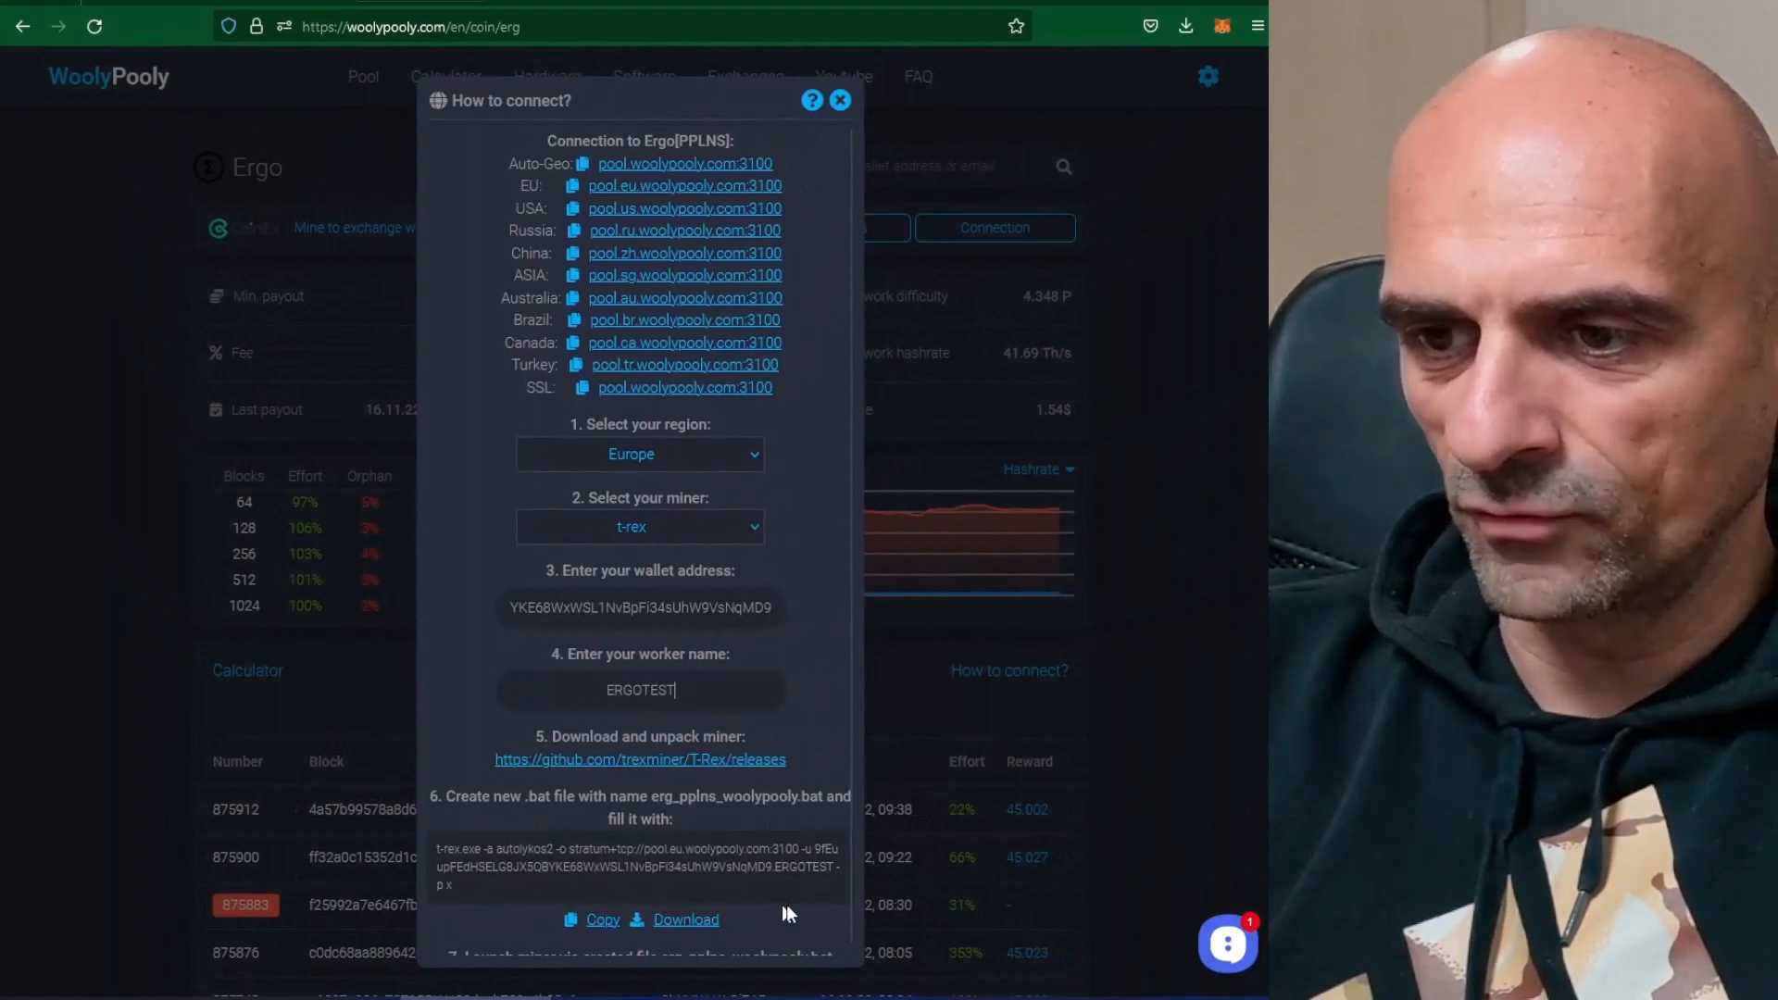
{"action": "left_click", "coordinate": [599, 921]}
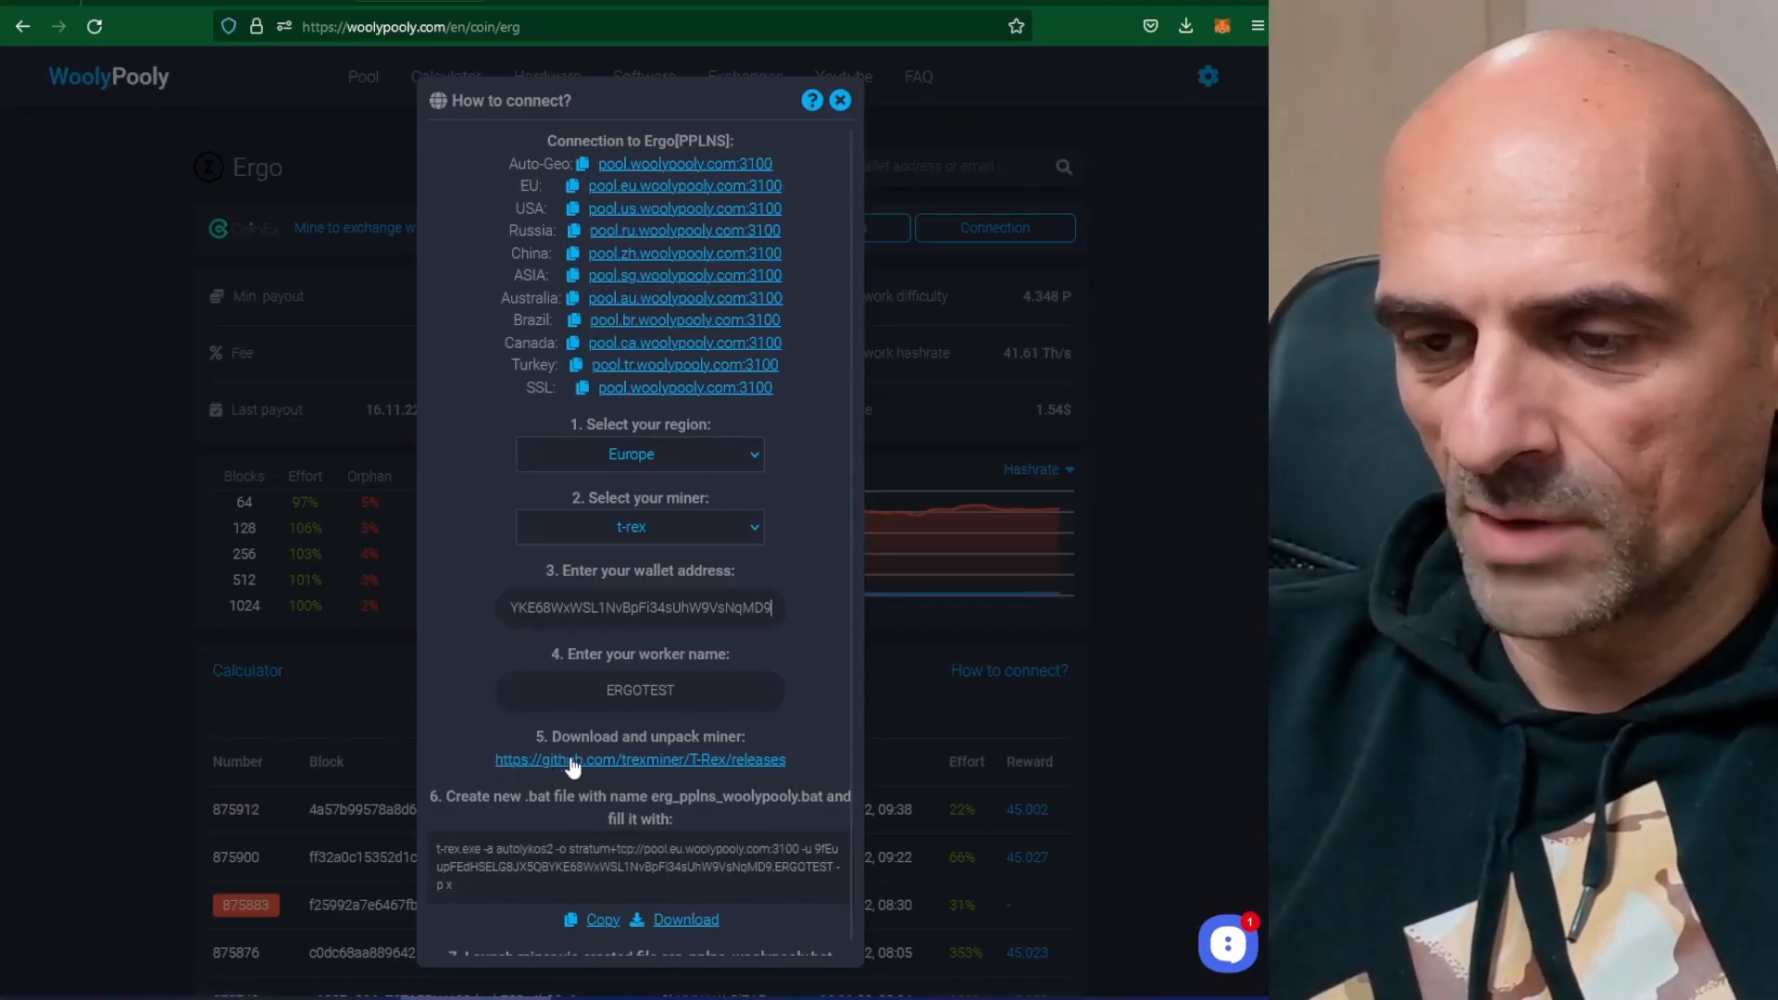
Download the T-Rex miner from its GitHub releases, unpack t-rex-0.26.8-win(1).zip and open the extracted folder
{"action": "left_click", "coordinate": [637, 763]}
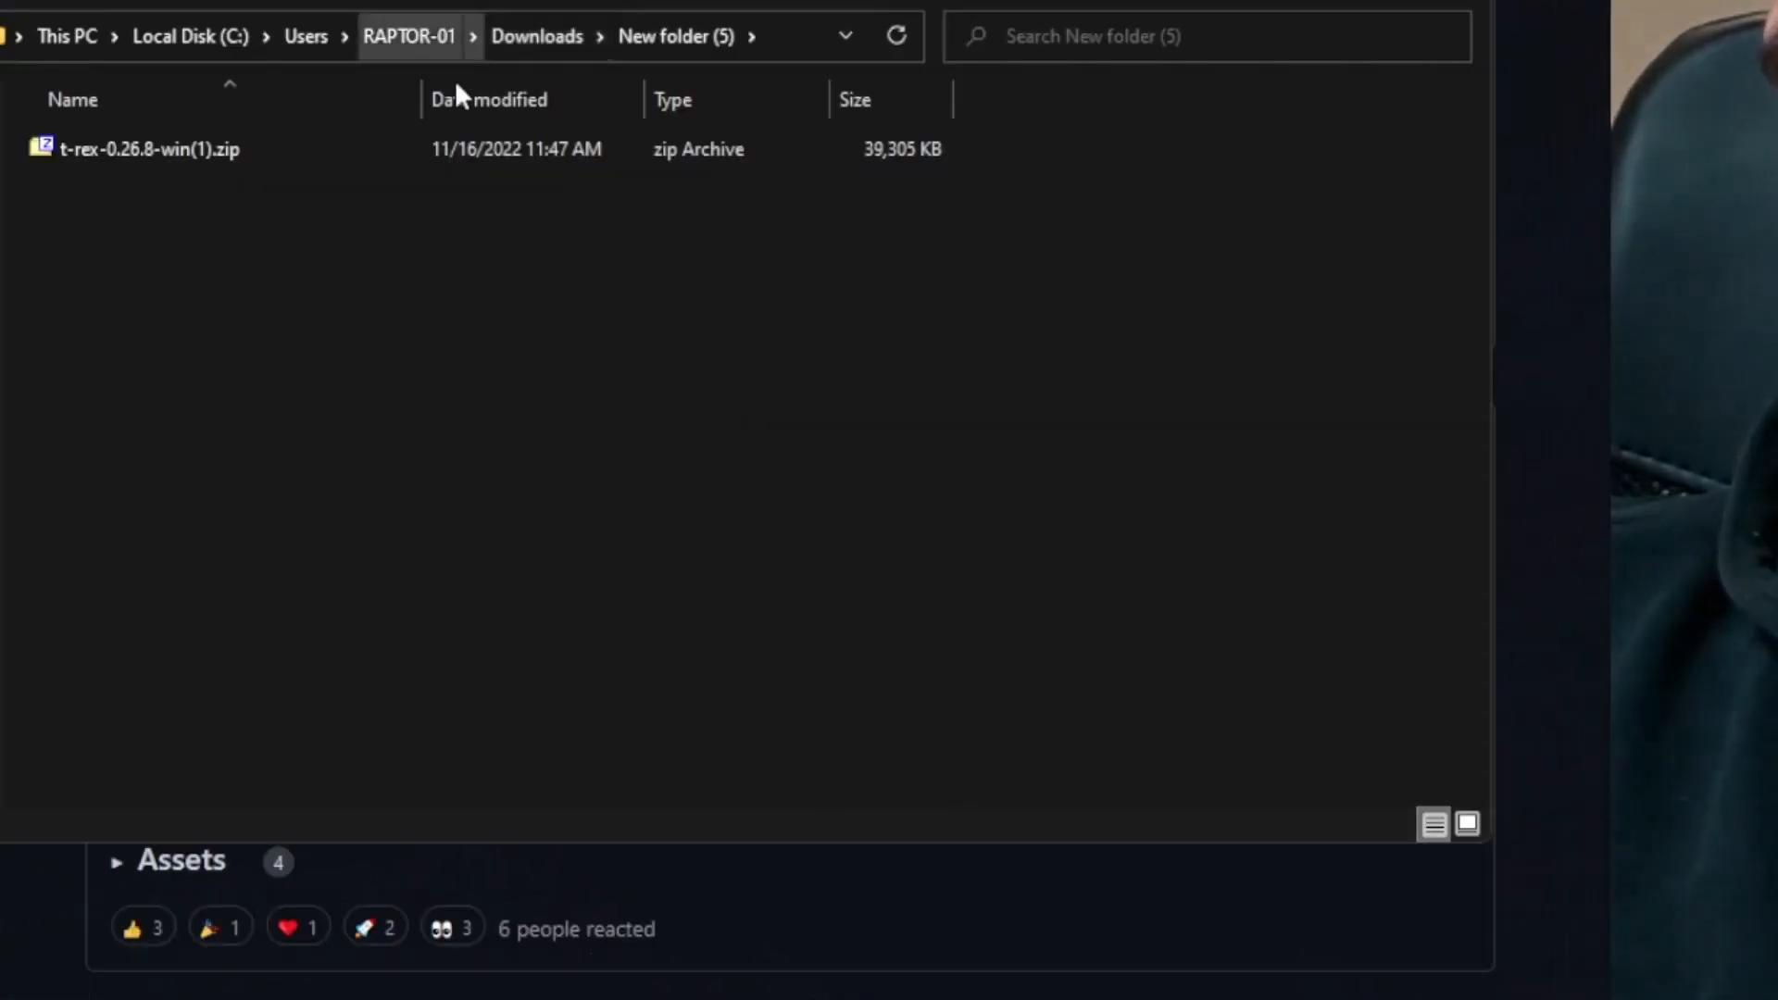
{"action": "left_click", "coordinate": [178, 152]}
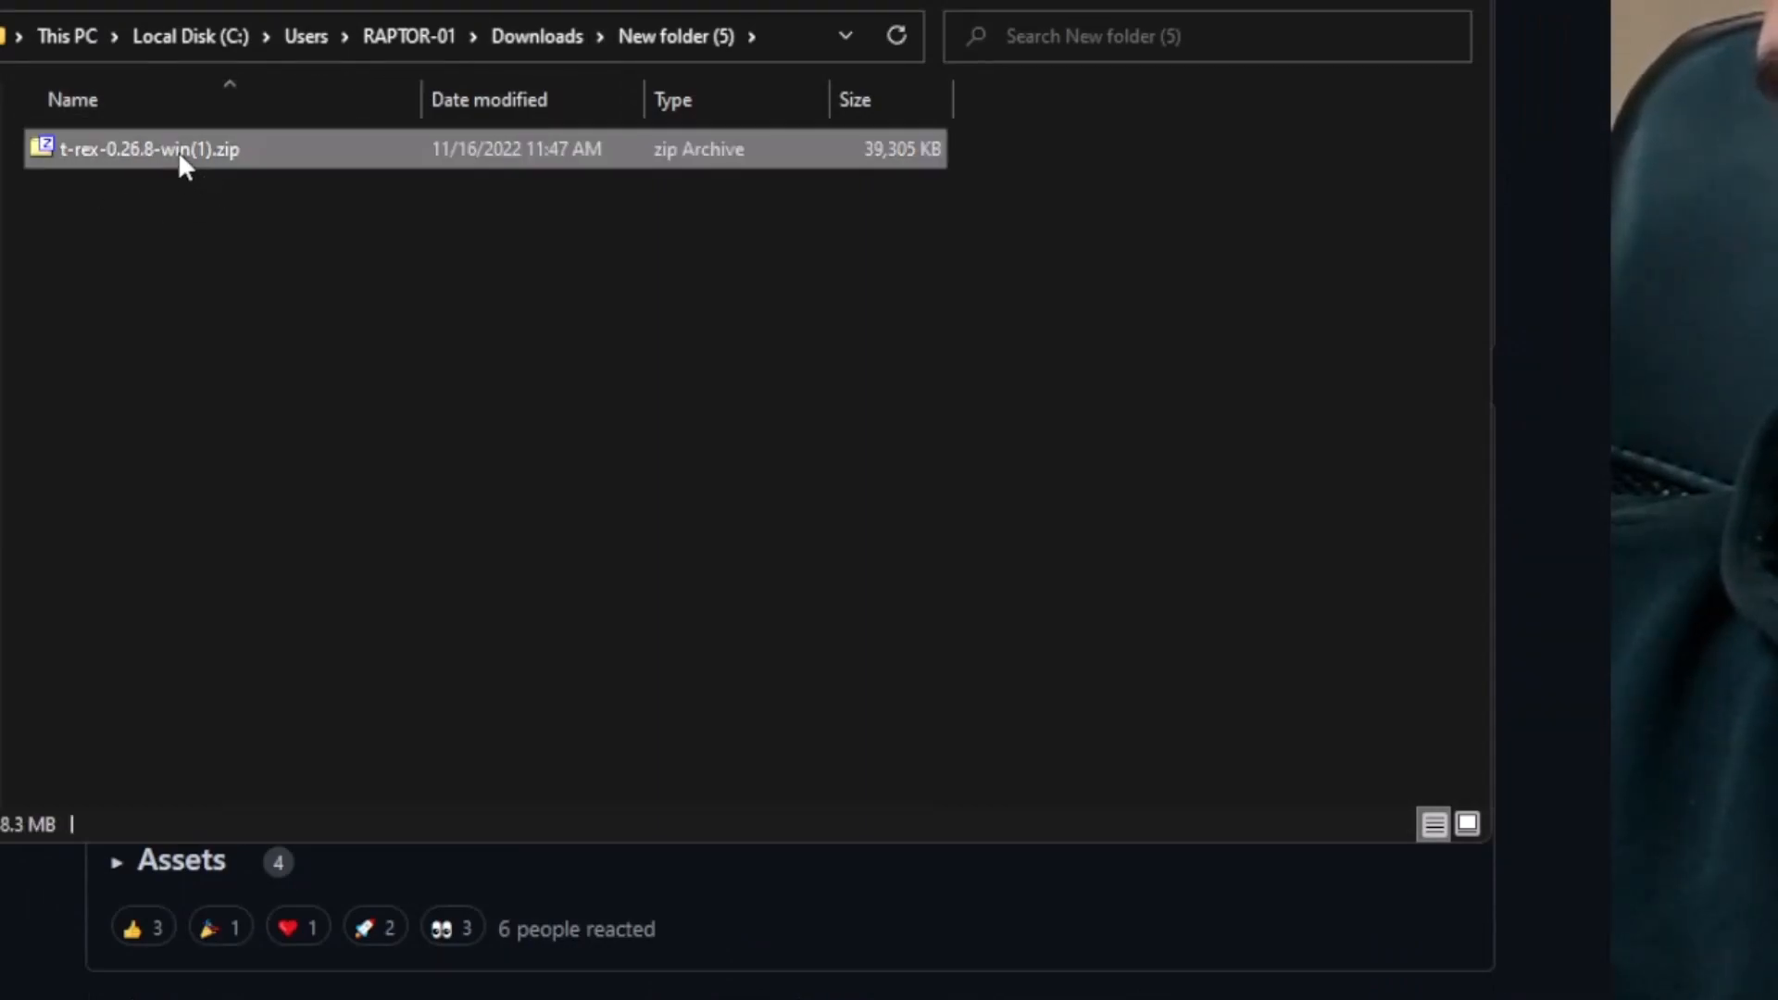
{"action": "double_click", "coordinate": [182, 158]}
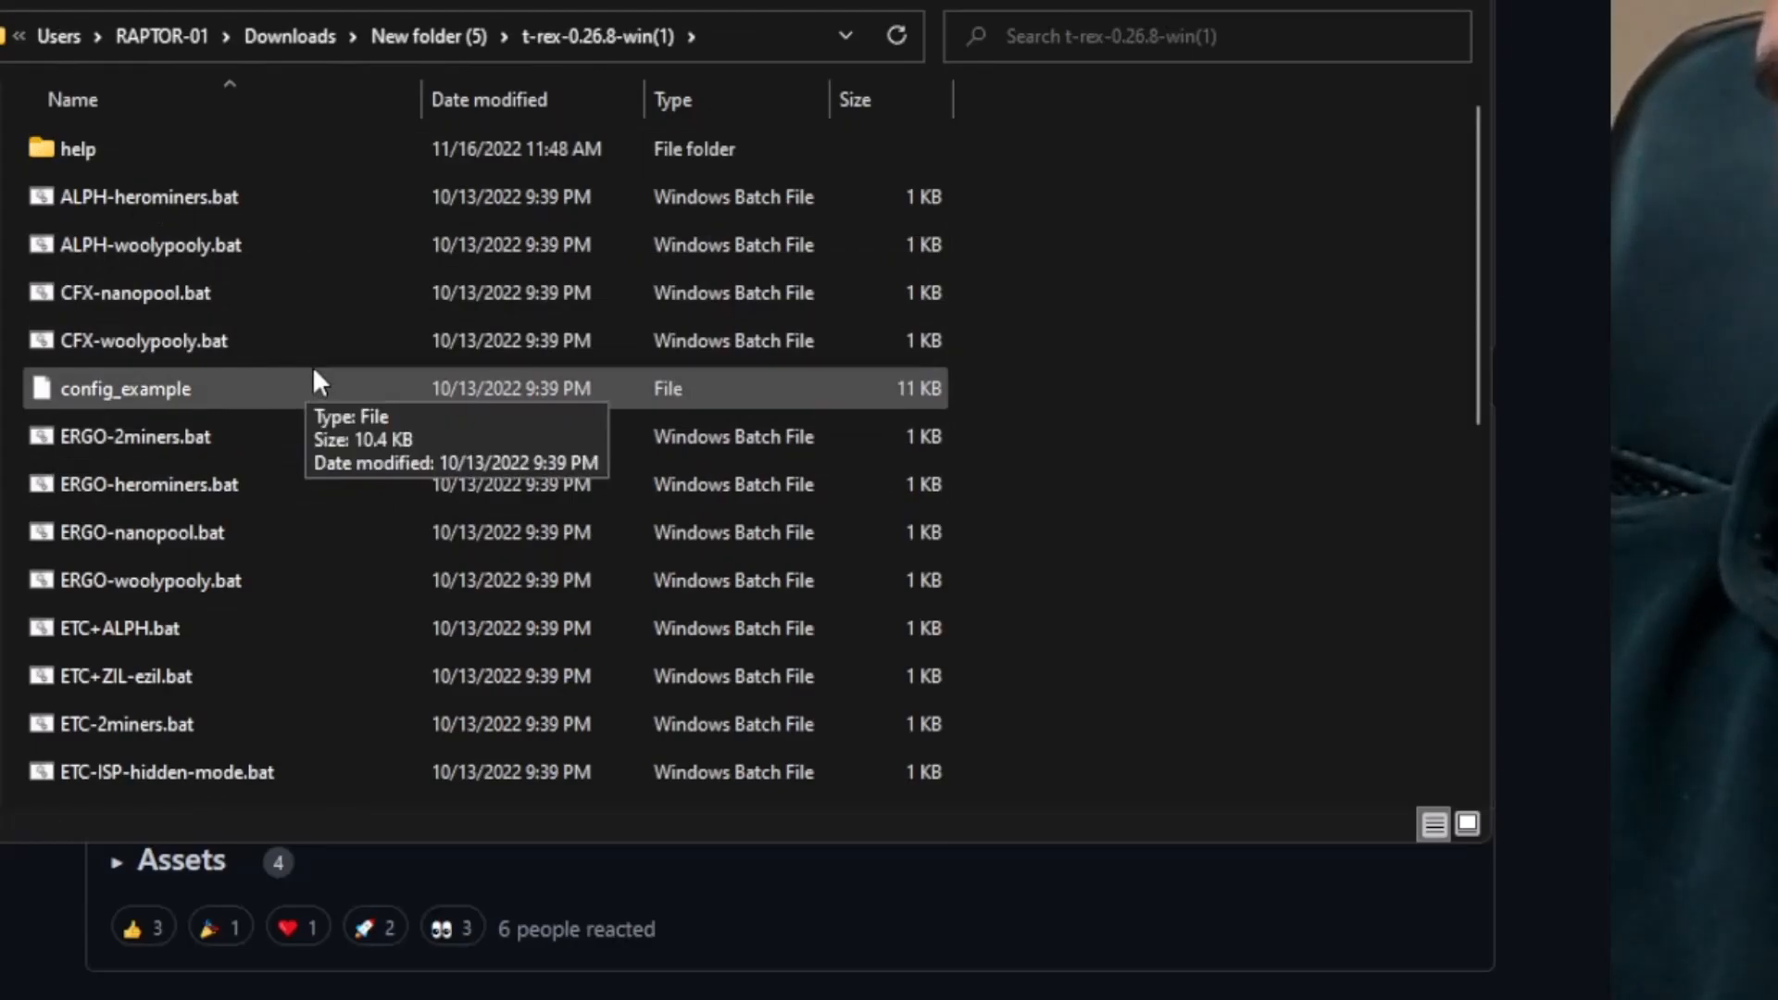
Paste erg_pplns_woolypooly.bat into the extracted t-rex-0.26.8-win(1) folder and run it to start mining
{"action": "key", "text": "ctrl+v"}
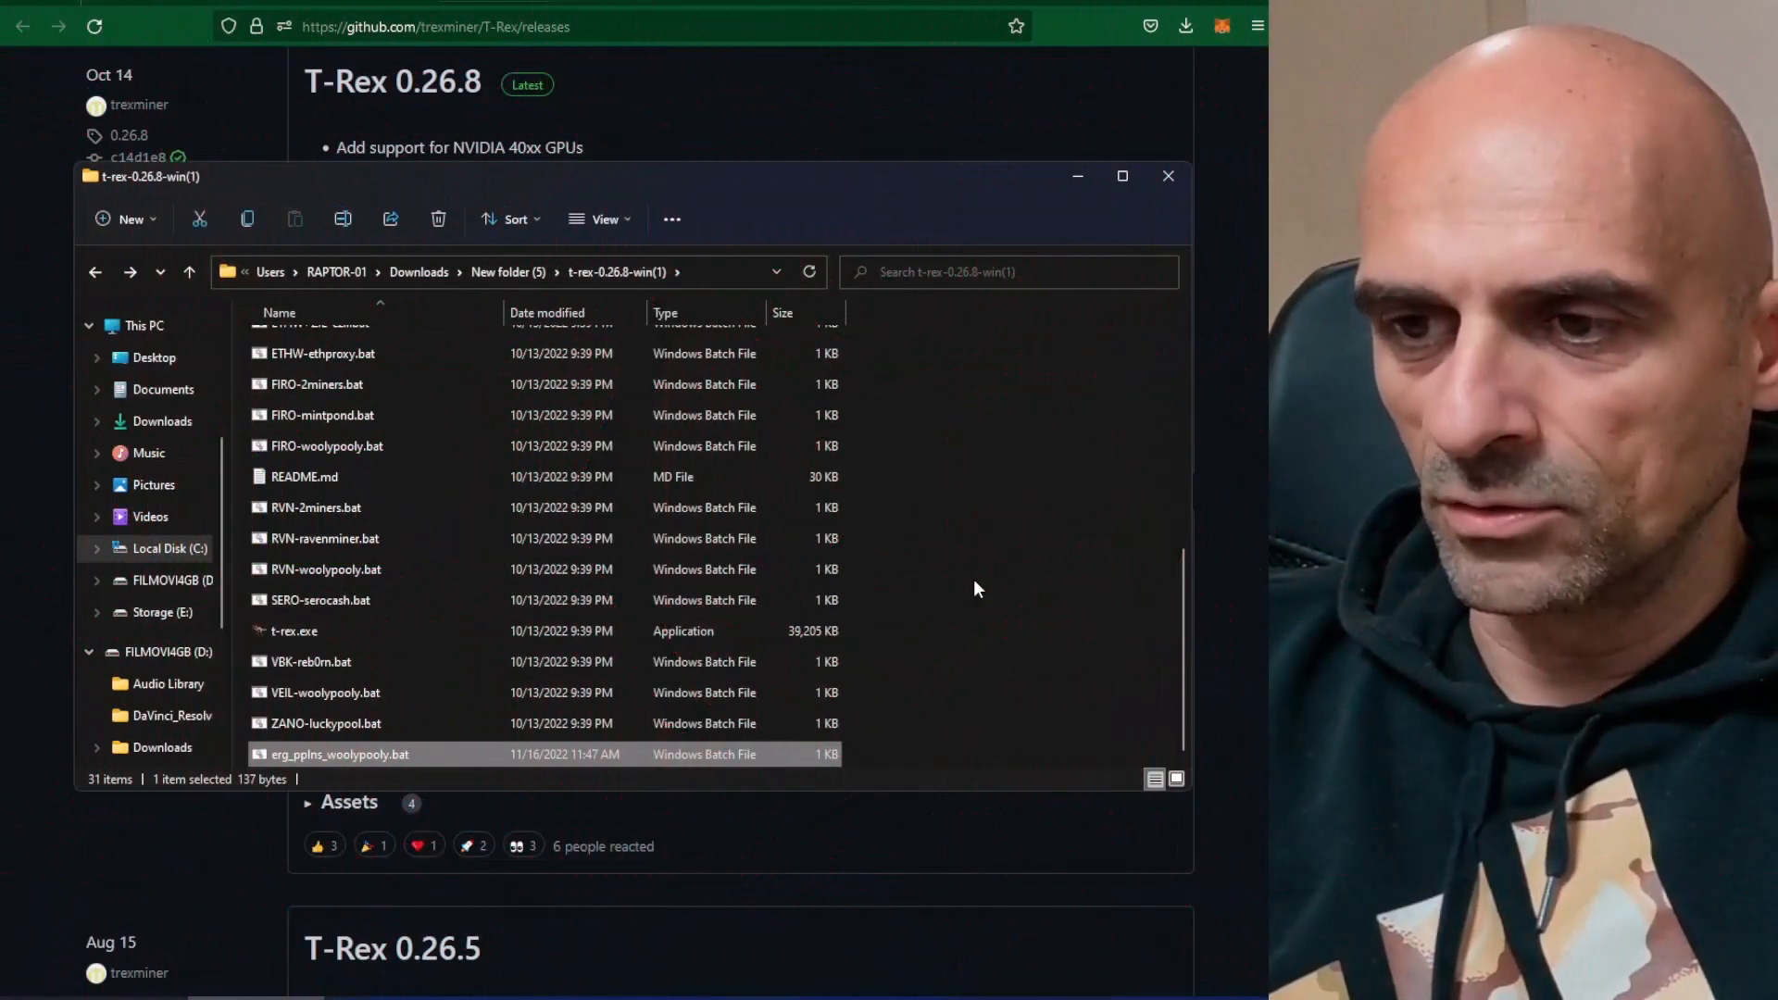
{"action": "double_click", "coordinate": [360, 752]}
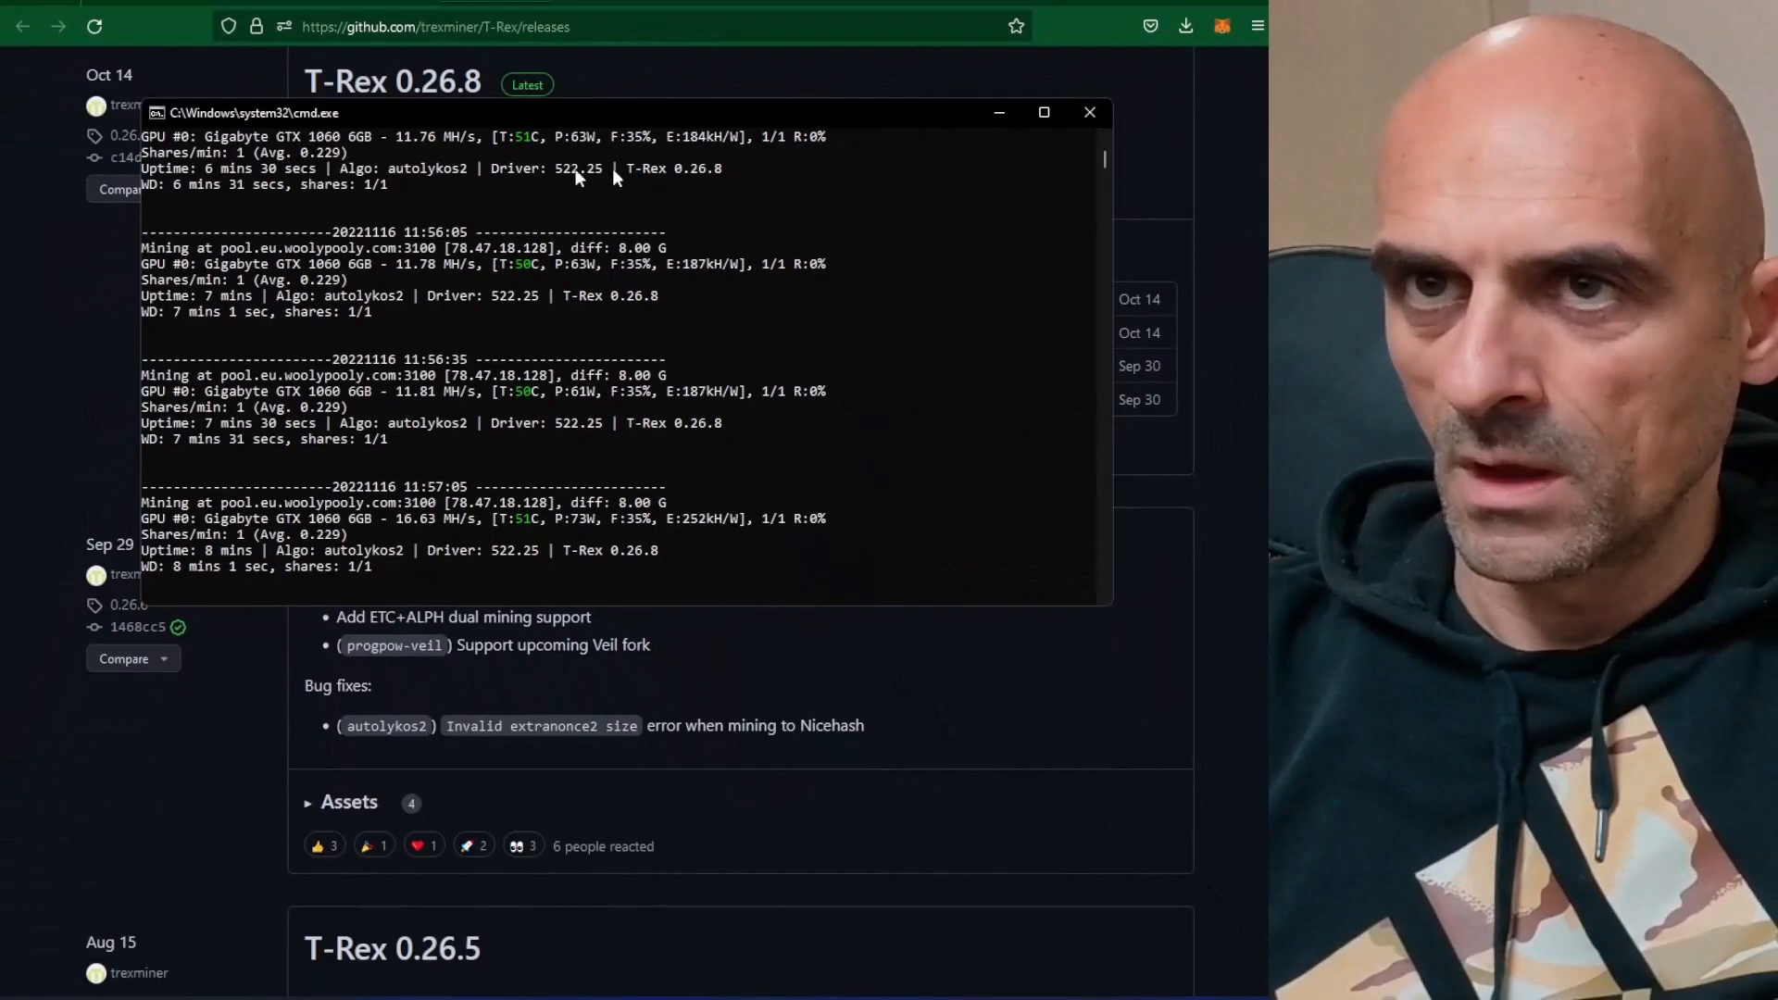
Return to WoolyPooly's Ergo page, close the connection instructions and look up the miner's statistics by pasting the wallet address into the search
{"action": "left_click", "coordinate": [372, 3]}
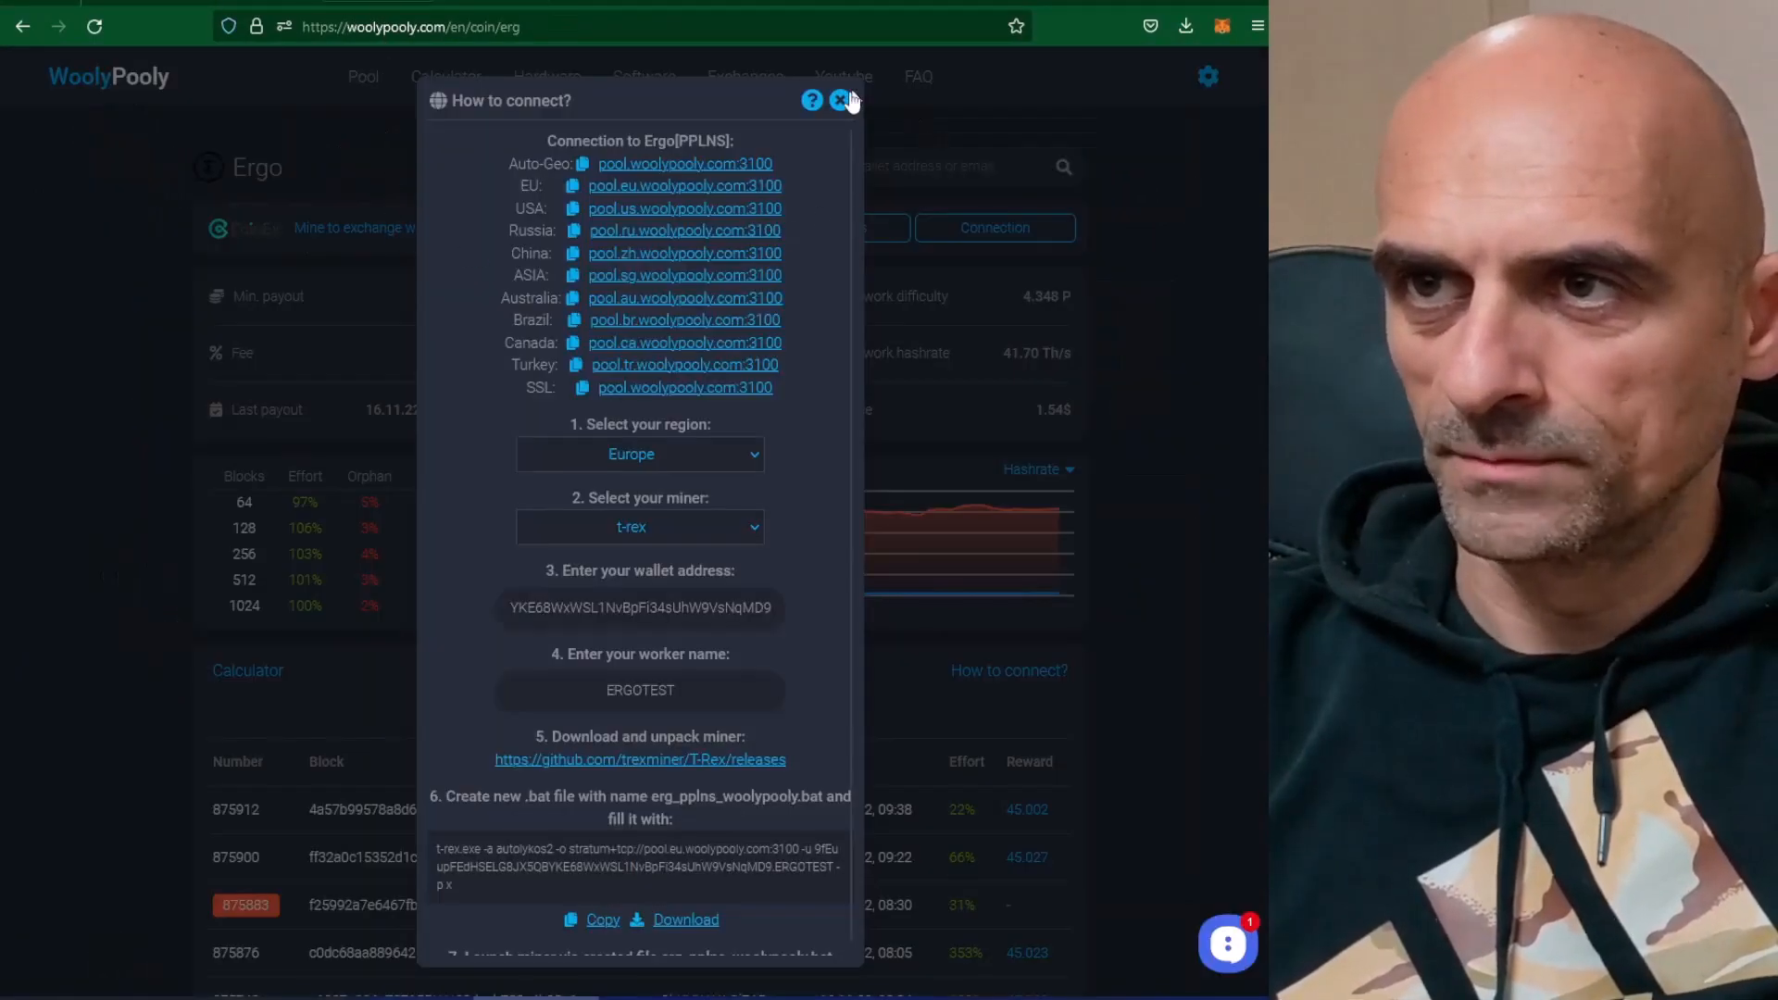
{"action": "left_click", "coordinate": [839, 100]}
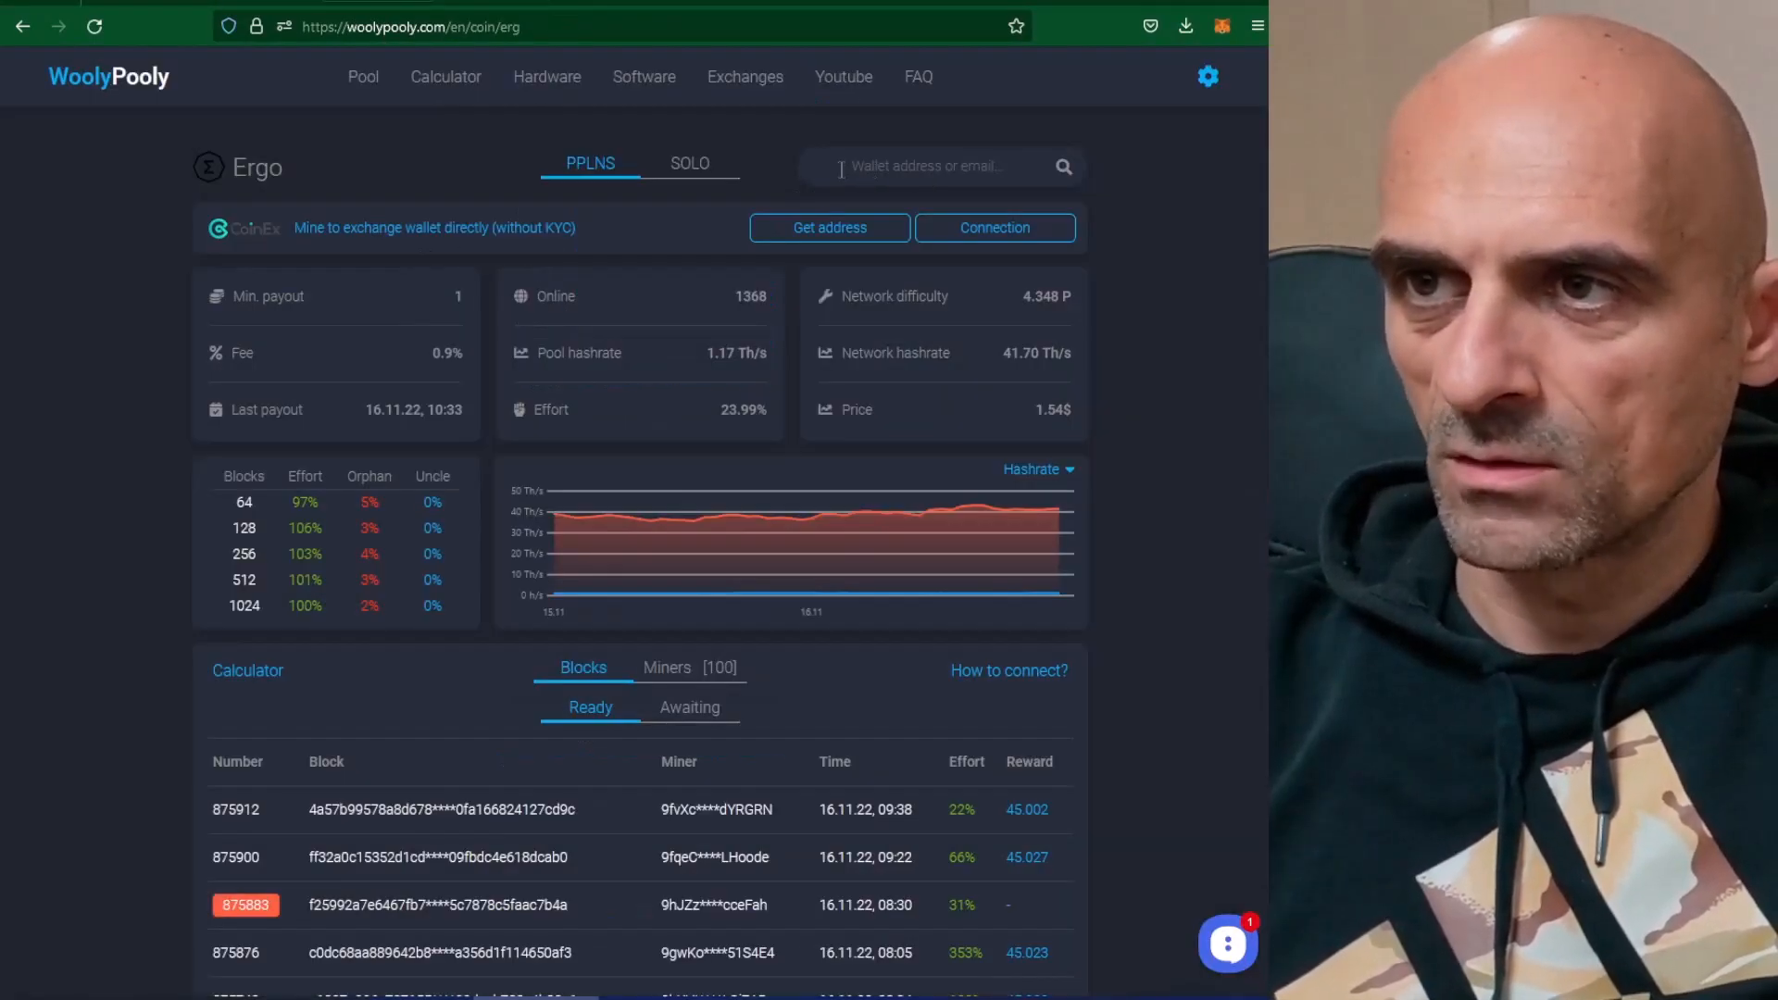
{"action": "right_click", "coordinate": [866, 164]}
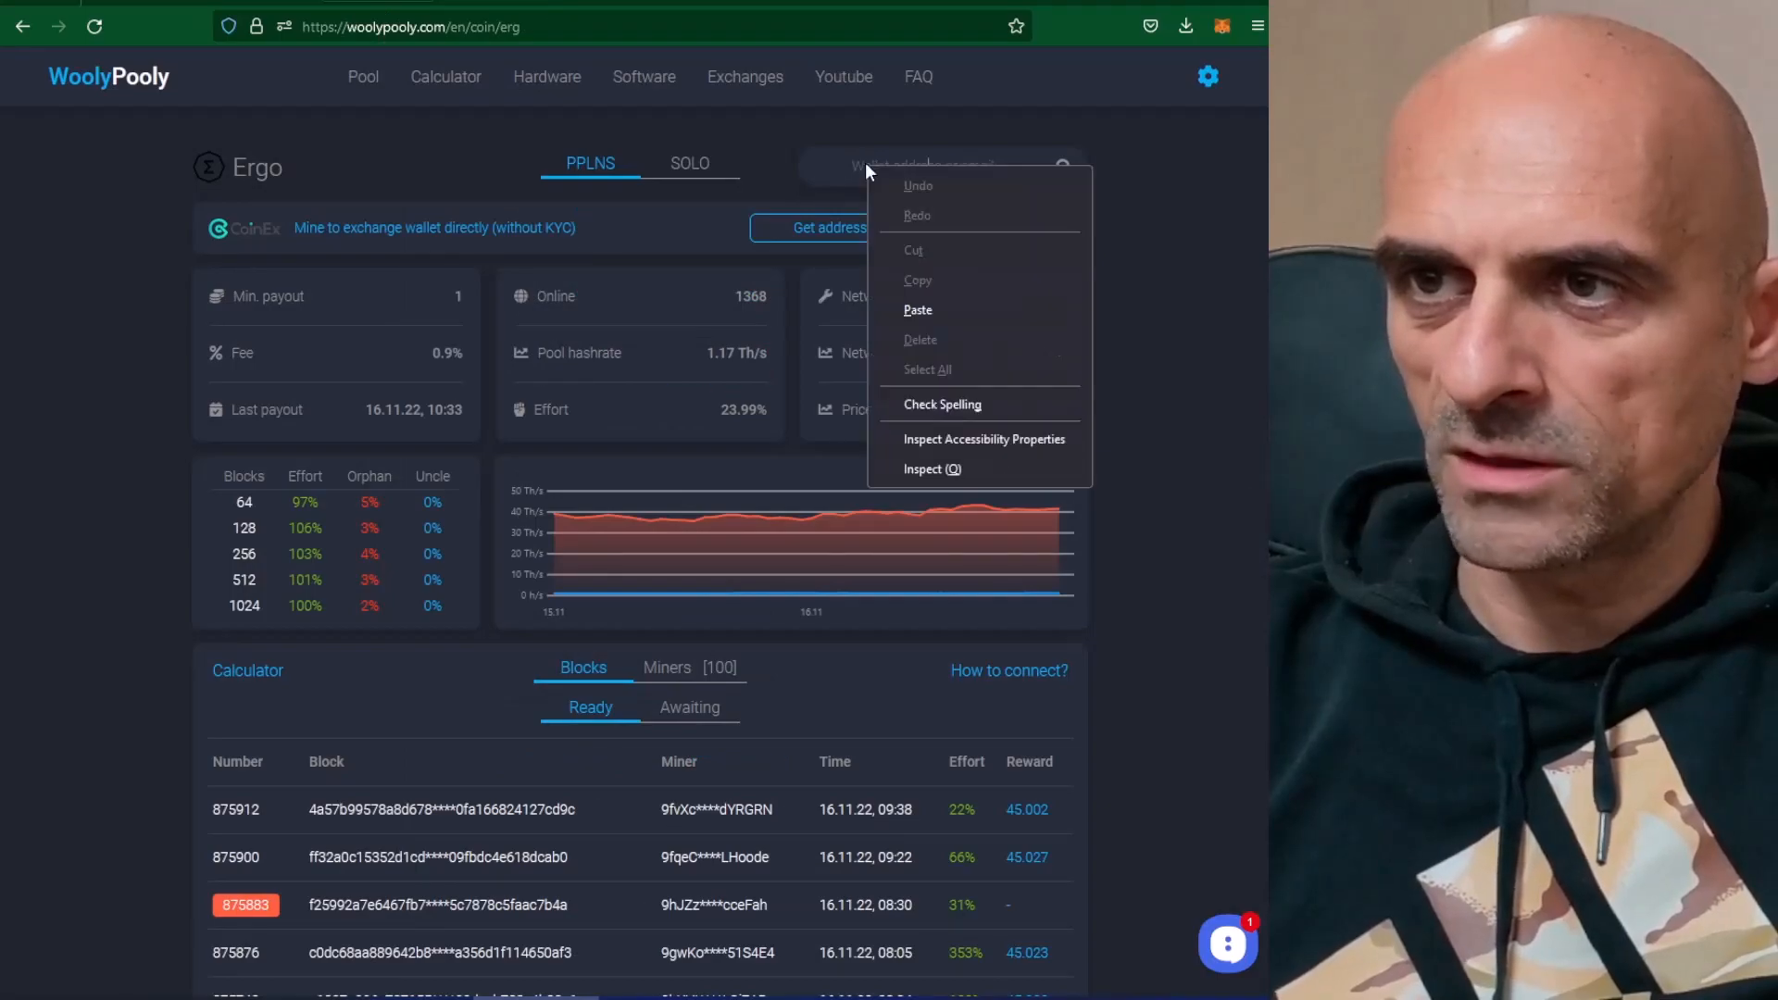
{"action": "left_click", "coordinate": [913, 311]}
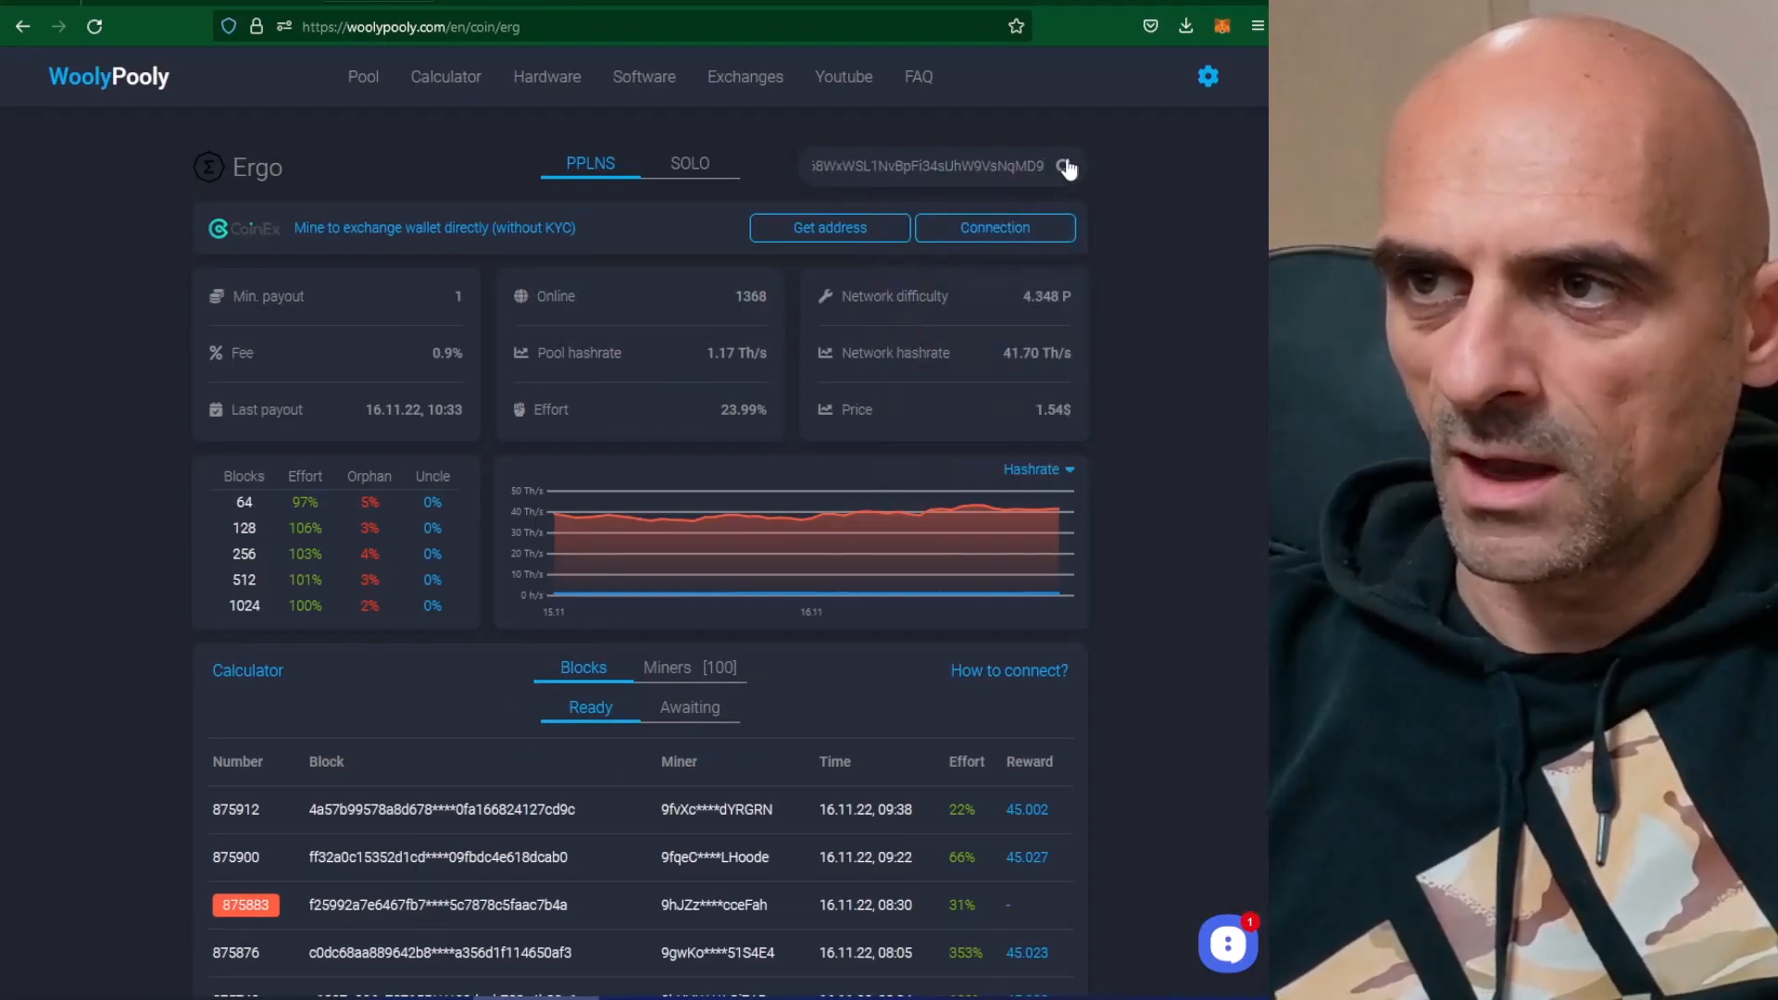
{"action": "left_click", "coordinate": [1062, 167]}
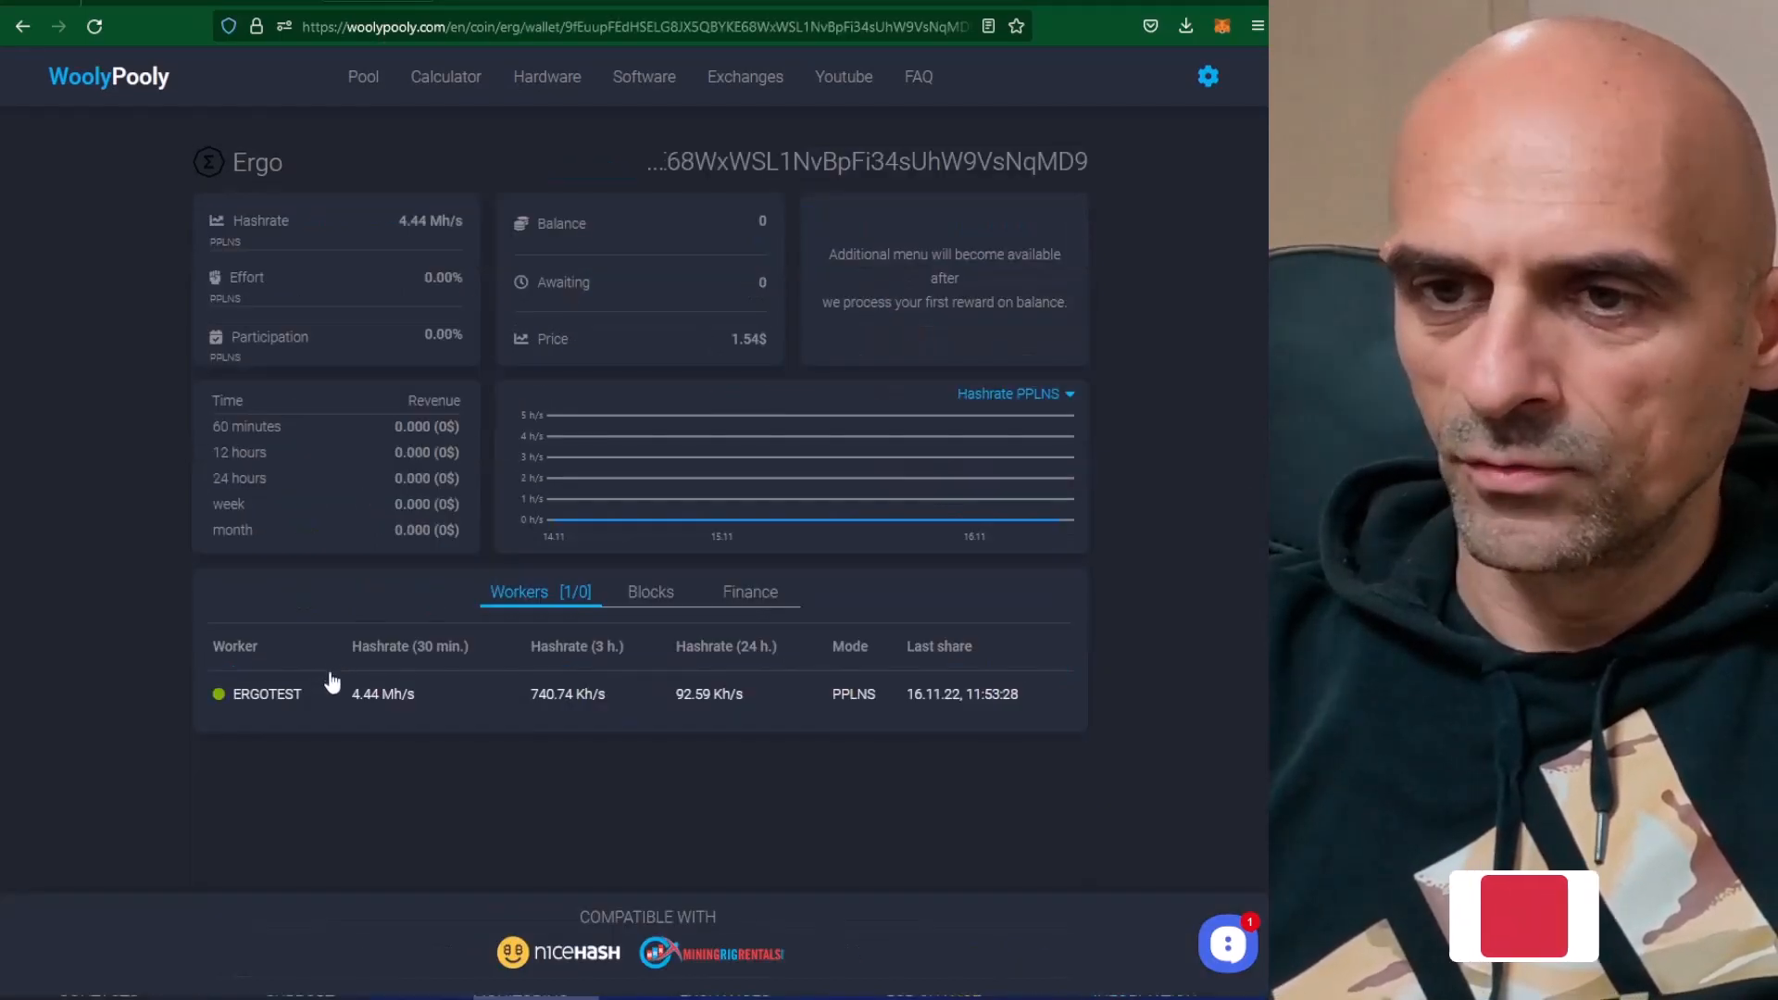